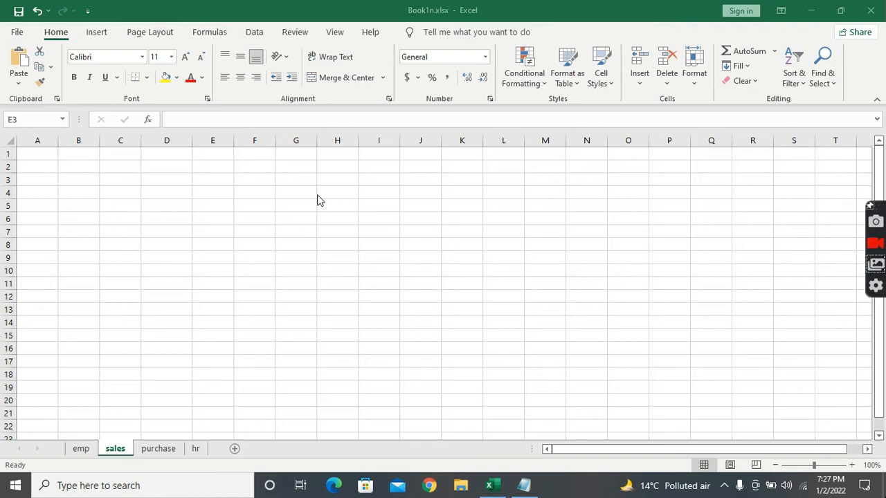
Merge and center cells D3 through J3 on the sales sheet.
click(233, 183)
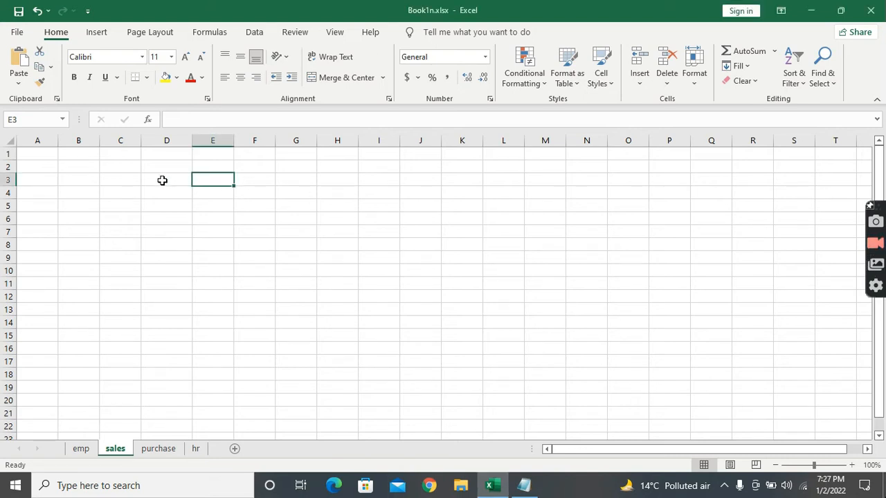
drag(159, 177, 424, 179)
click(350, 78)
Enter the title "Inventory Management template" in the merged cell in row 3.
double_click(272, 177)
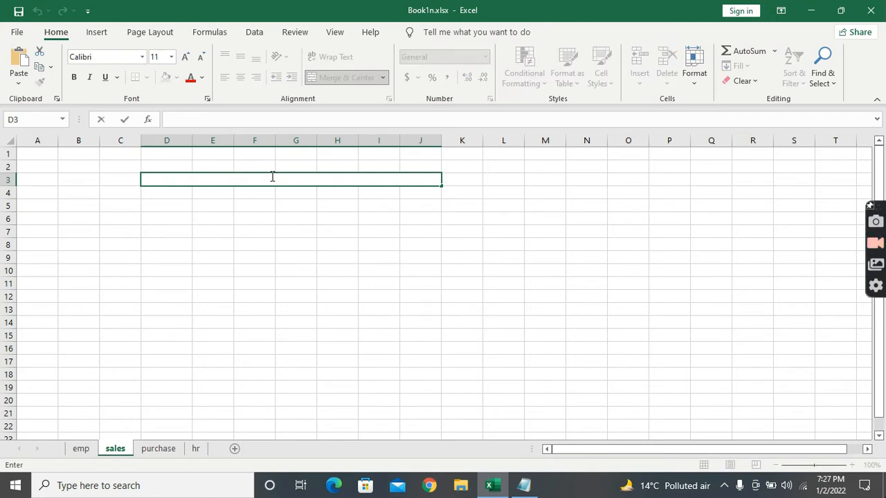
text(Inventory)
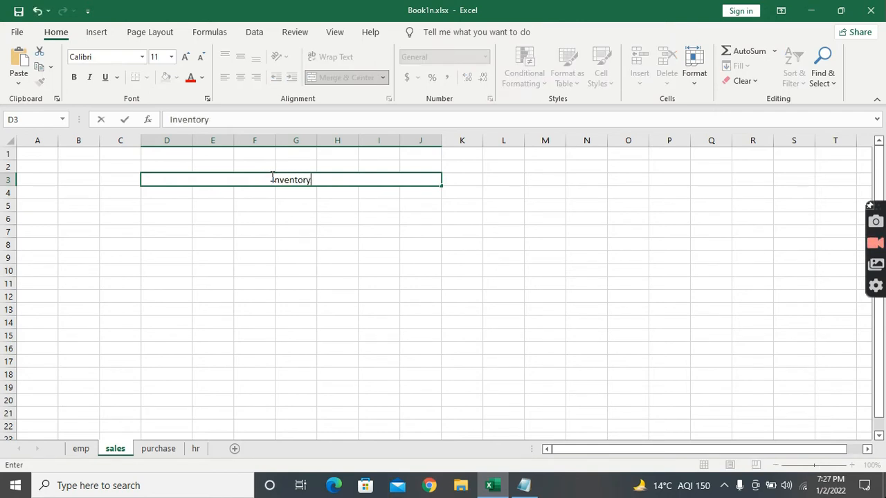
text( R)
key(BackSpace)
text(m)
key(BackSpace)
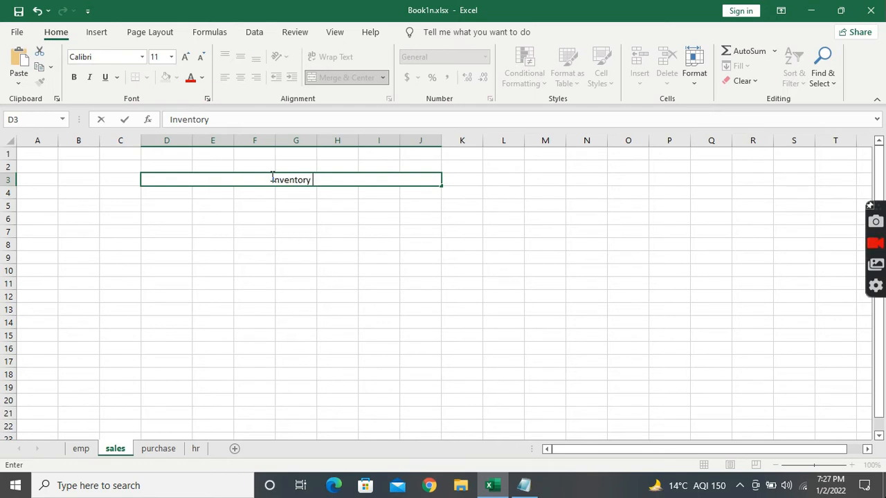
text(Management )
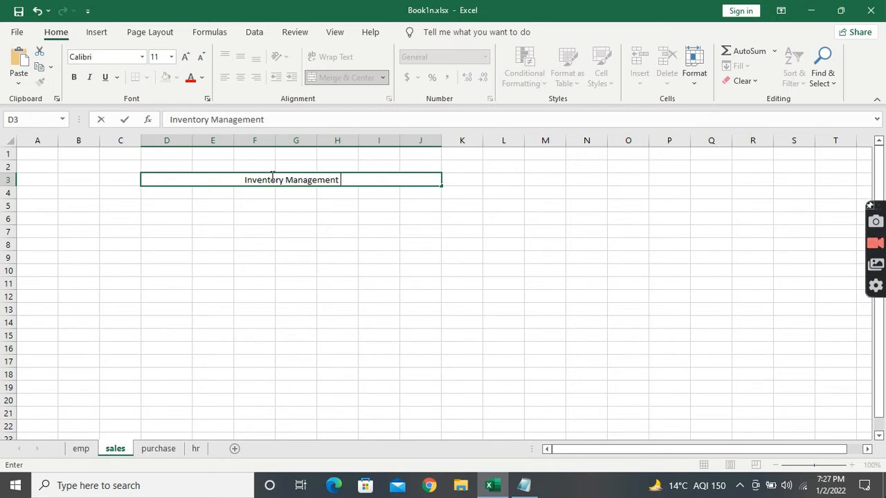
text(template)
click(277, 200)
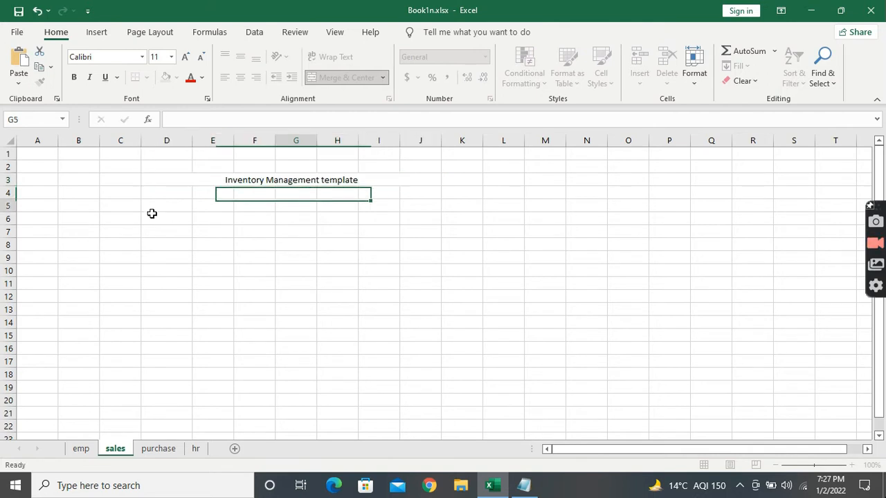
Enter the headers Sr.No in C4 and Item Description in D4, and fit column D to its text.
click(124, 192)
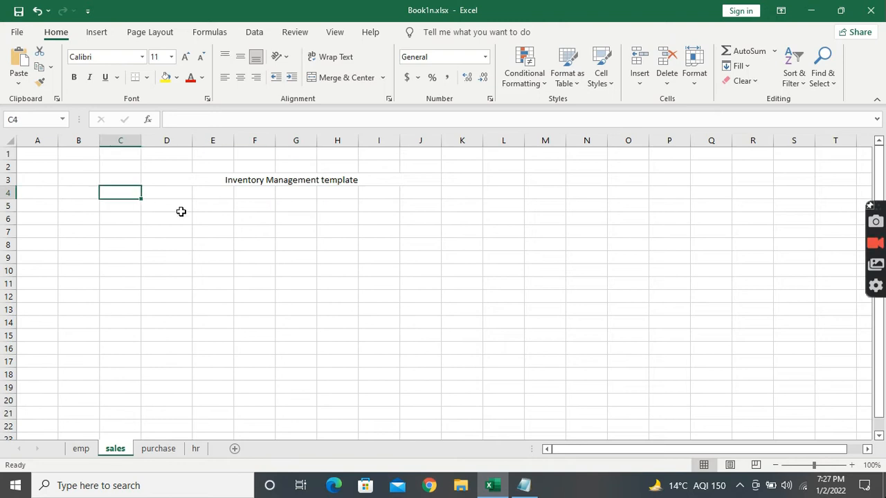
text(Sr.No)
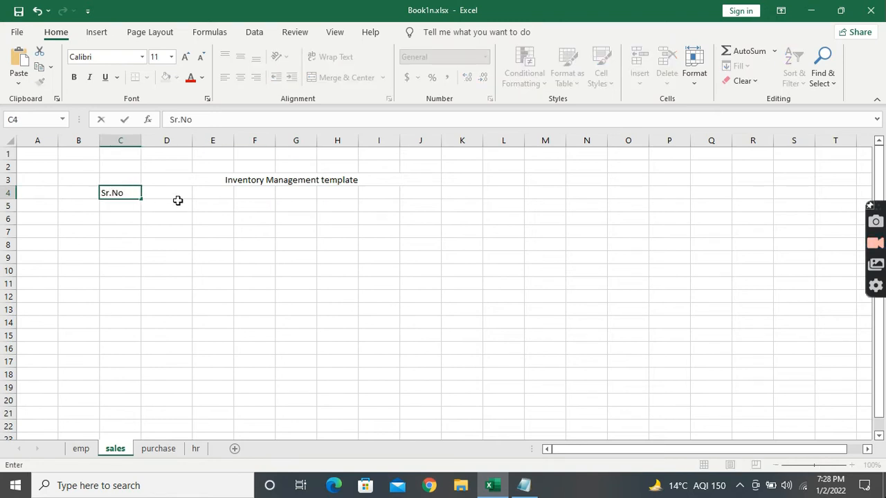
click(178, 202)
click(179, 191)
text(Ite)
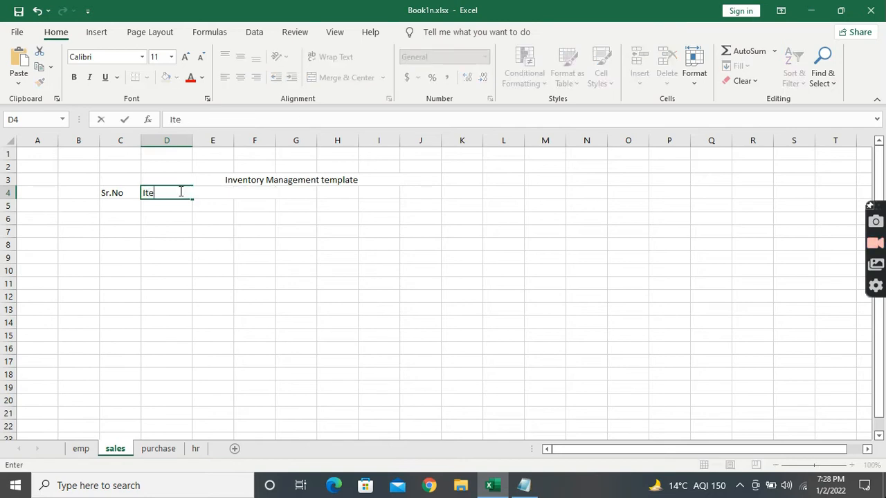
text(m Descr)
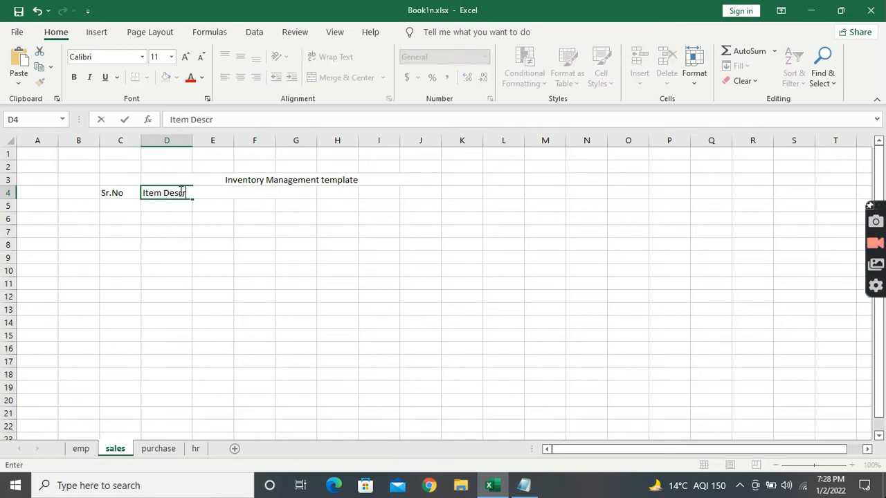
text(p)
key(BackSpace)
text(itption)
click(199, 226)
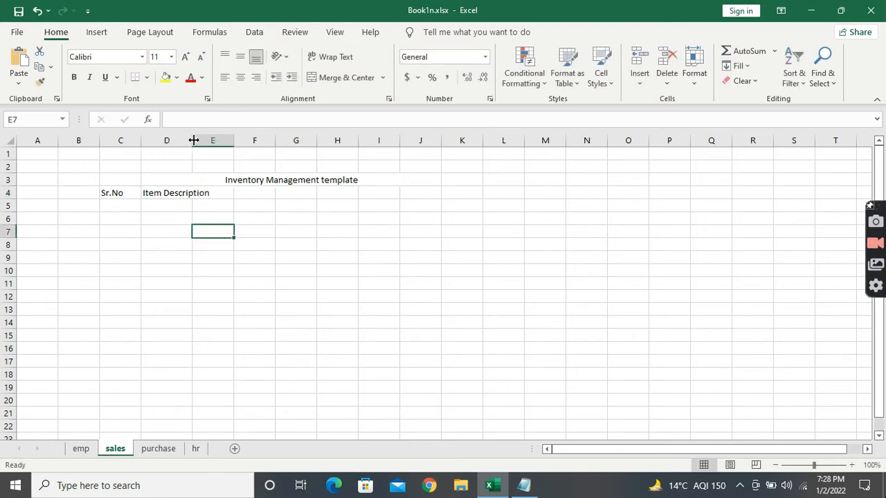
double_click(192, 141)
Enter the header Opening_Qty in E4 and widen column E to fit it.
click(238, 193)
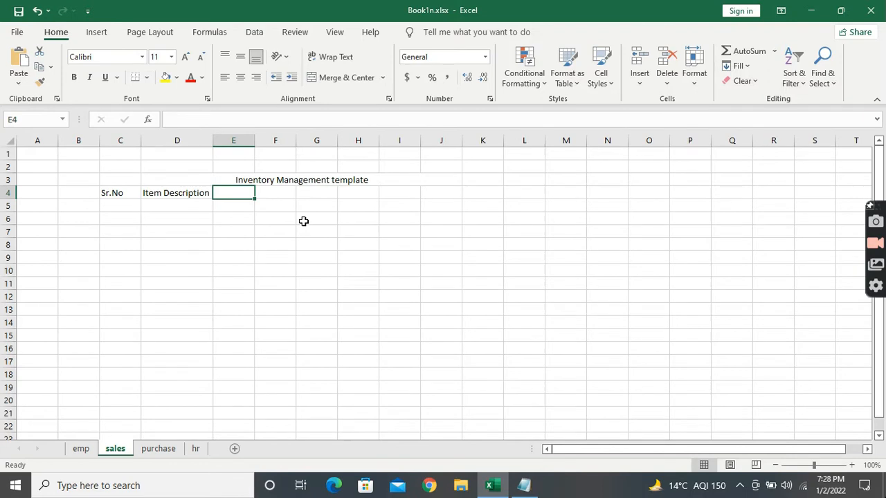
text(Open)
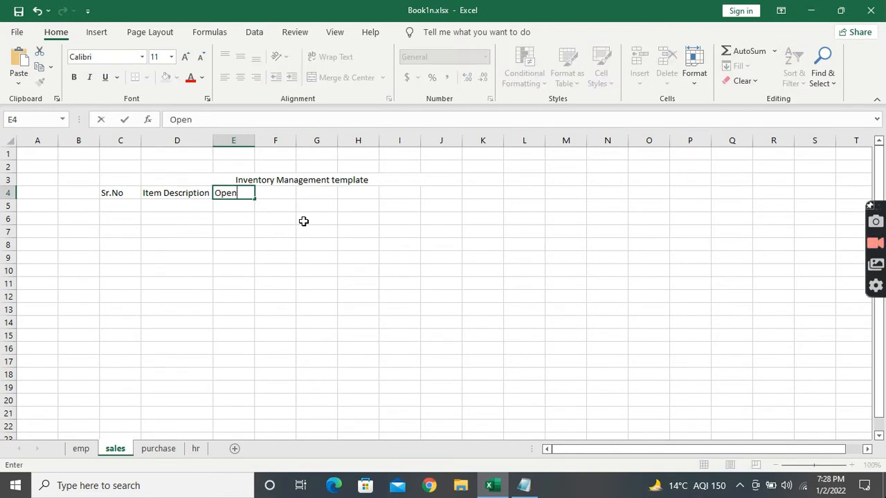
text(ing)
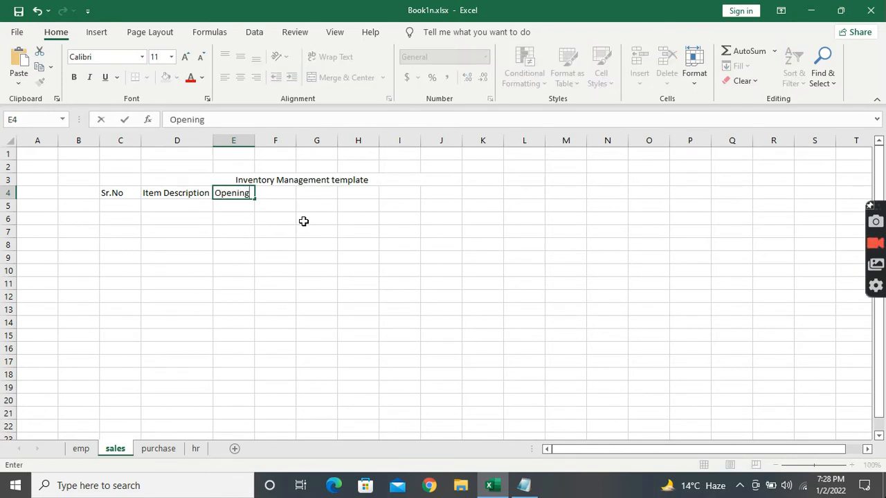
text(_Qty)
click(303, 221)
click(264, 141)
drag(255, 140, 270, 141)
Enter the header Purchase_Qty in F4 and fit column F to its text.
click(291, 195)
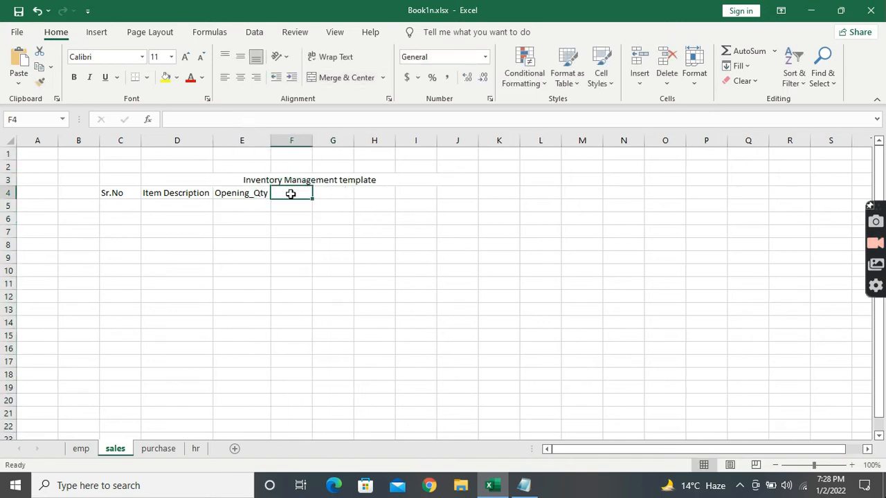
text(Purchase)
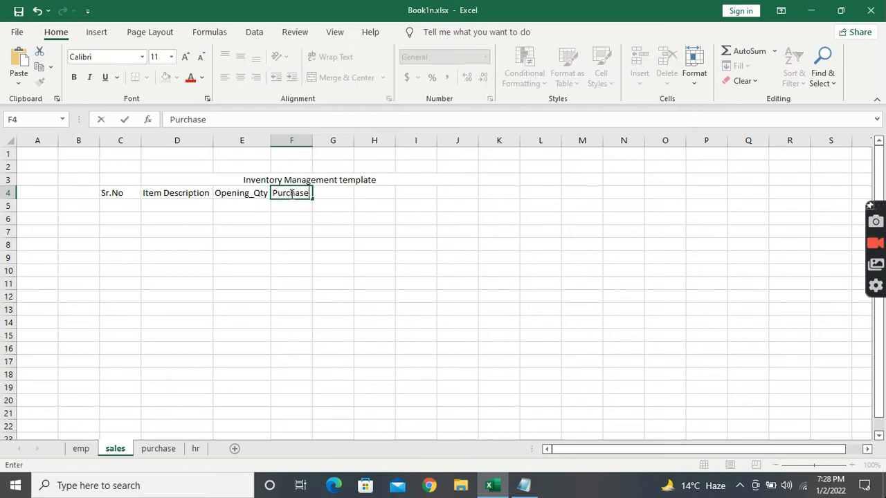
text(_Qty)
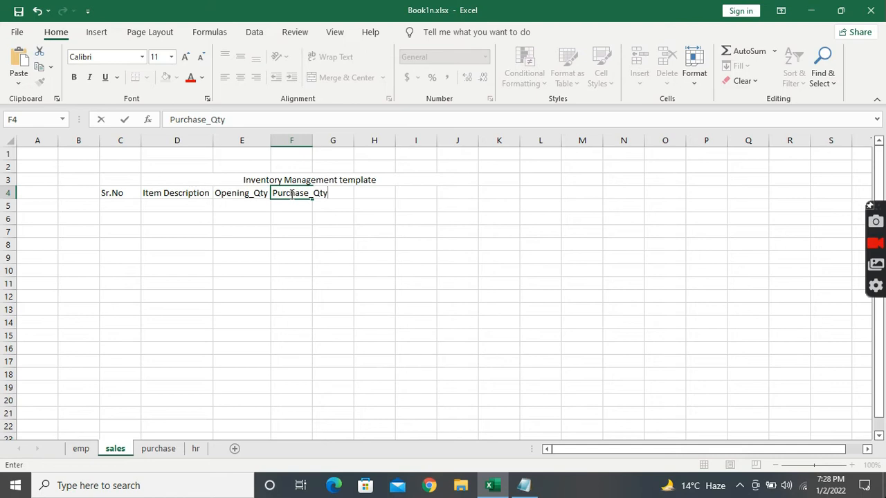
click(284, 220)
double_click(312, 141)
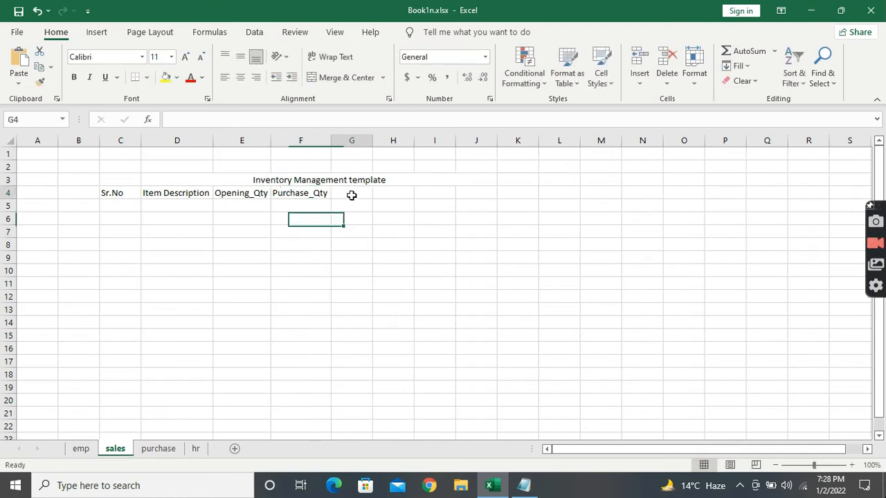
Enter the header Sale_Qty in G4 and widen column G slightly.
click(351, 195)
text(Sale_Qty)
click(352, 243)
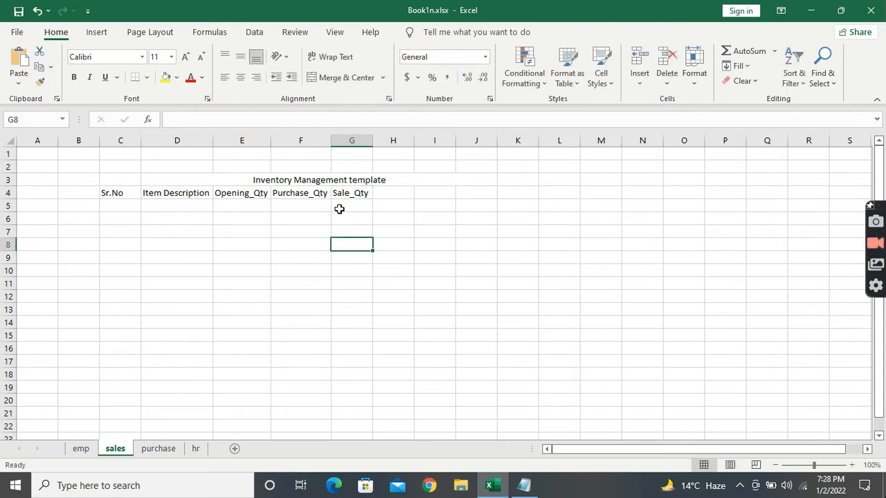
click(322, 194)
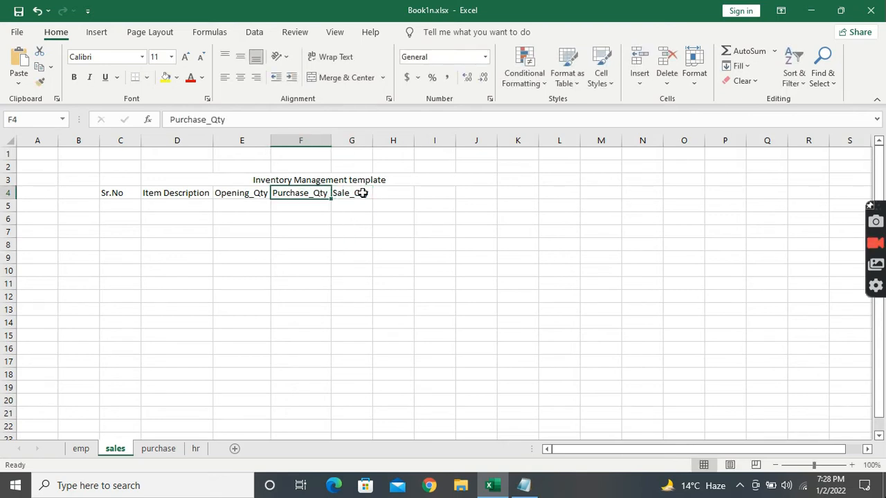
click(362, 193)
drag(372, 141, 384, 141)
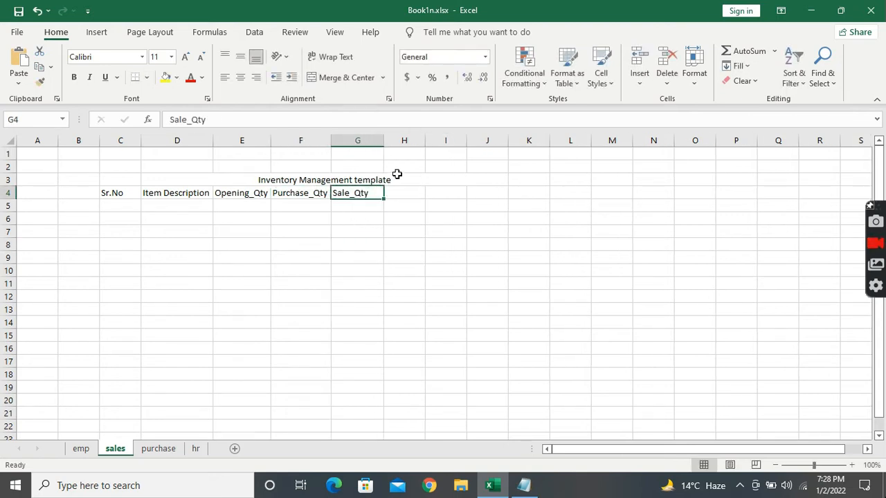
Enter the header Sale_Price in H4 and fit column H to its text.
click(396, 192)
text(Sal)
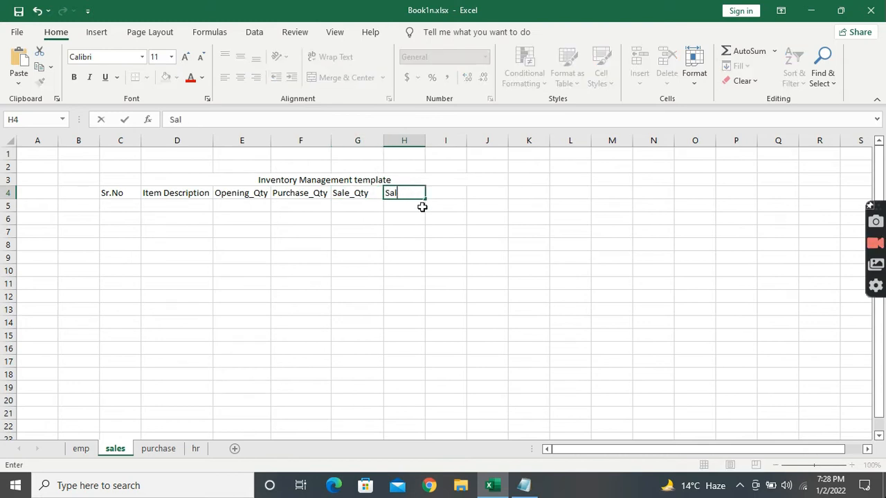
text(e_Price)
click(445, 233)
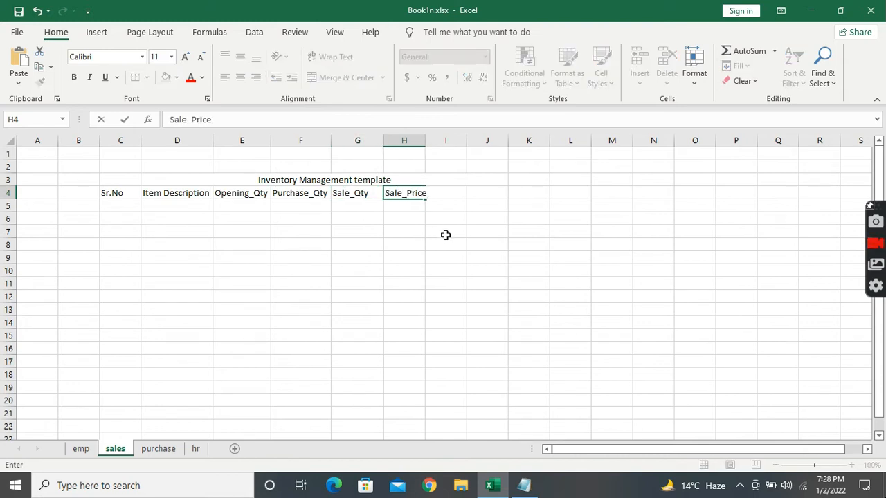
double_click(425, 140)
Enter the headers Total_Sale in I4 and Remaining_Qty in J4.
click(464, 193)
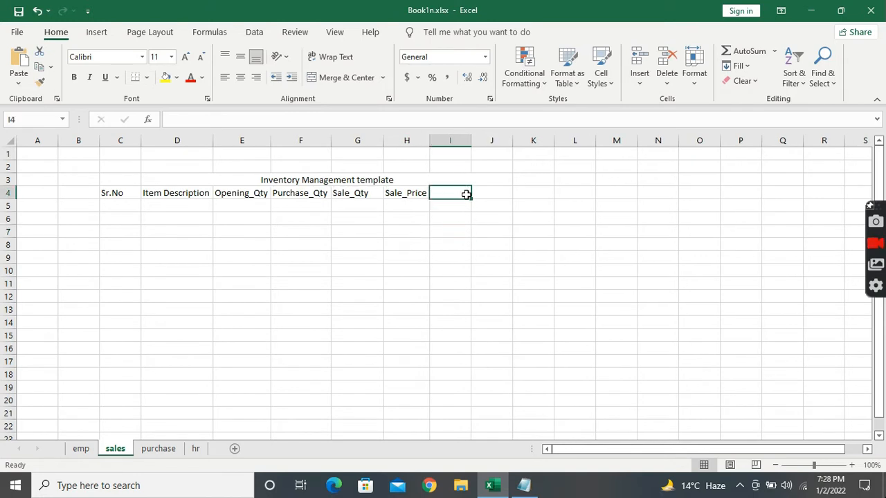
text(Total)
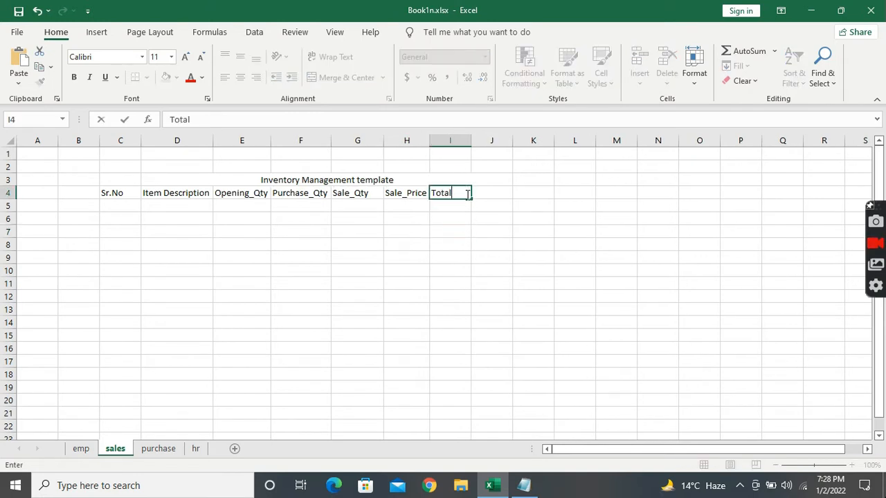
text(_Sale)
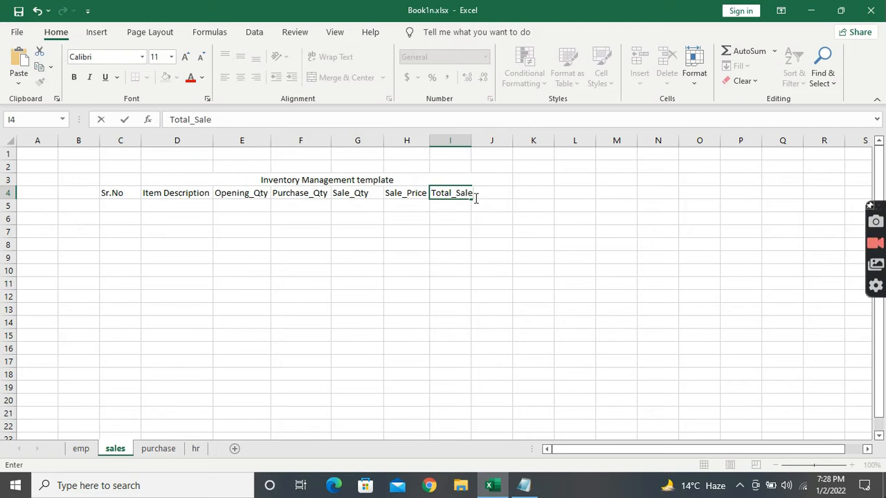
click(486, 230)
click(493, 193)
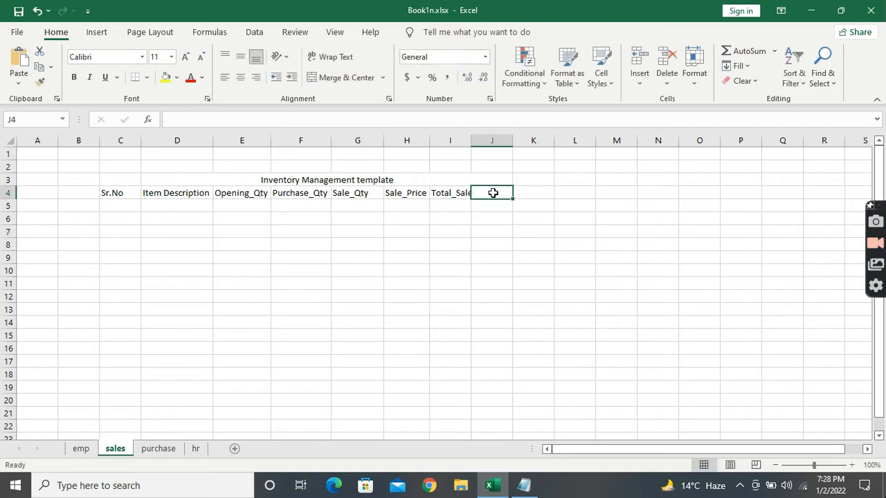
text(Remainin)
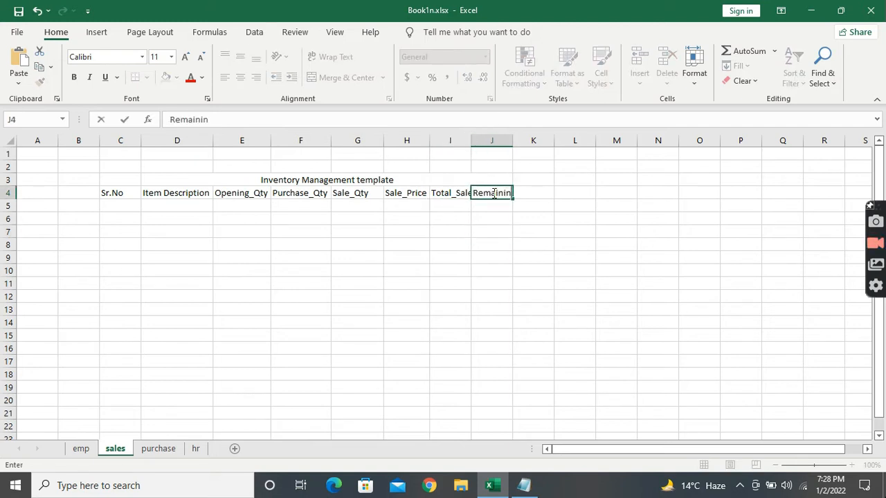
text(g_Qty)
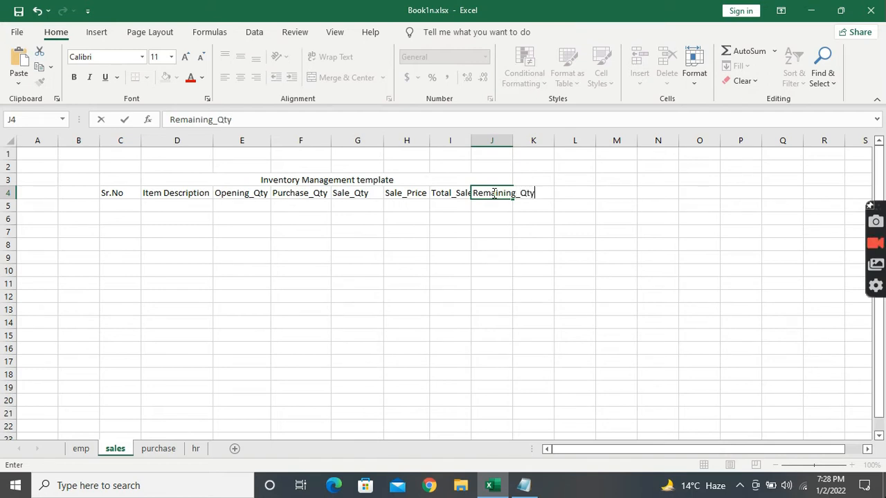
click(479, 242)
Insert an entire column before the Sale_Qty column.
click(308, 196)
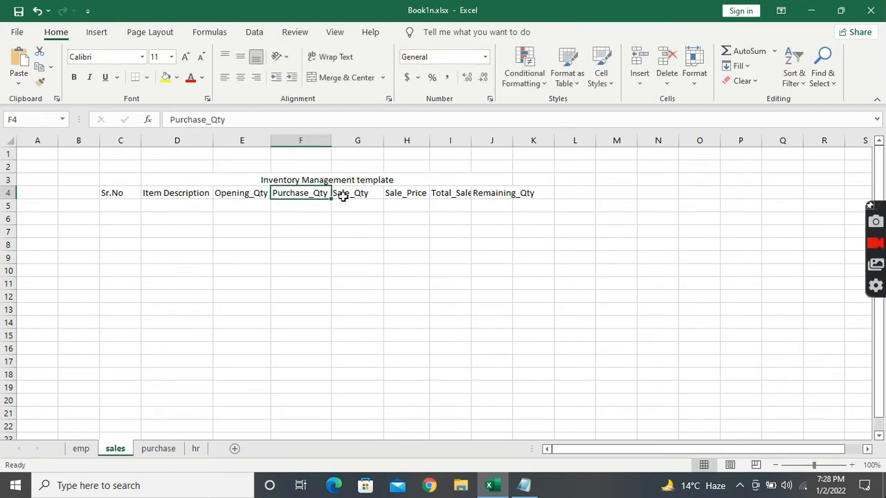
click(341, 194)
right_click(346, 194)
click(389, 272)
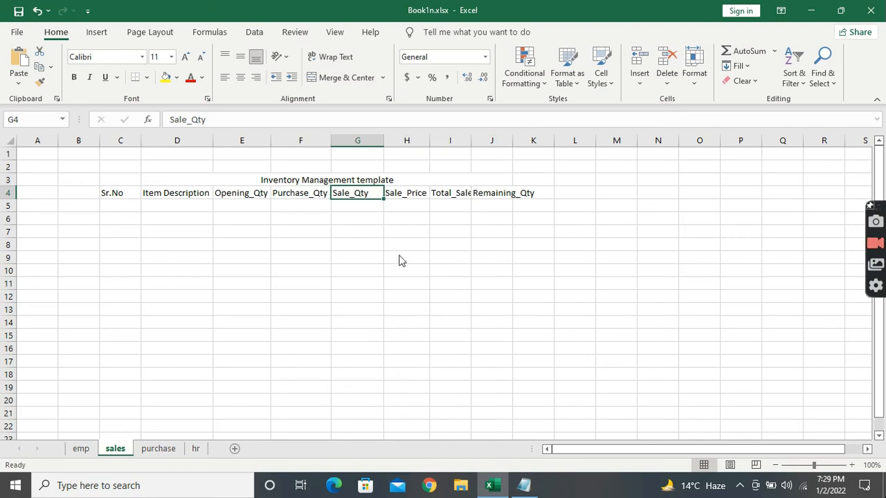
click(369, 314)
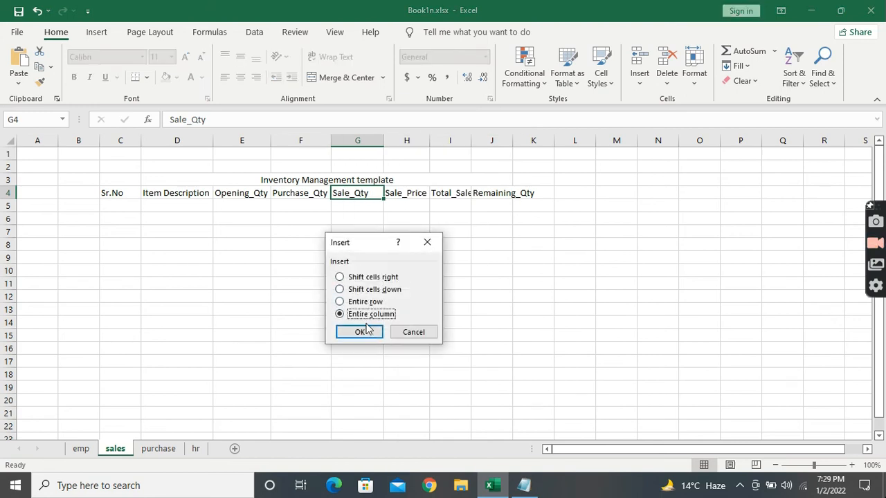
key(Return)
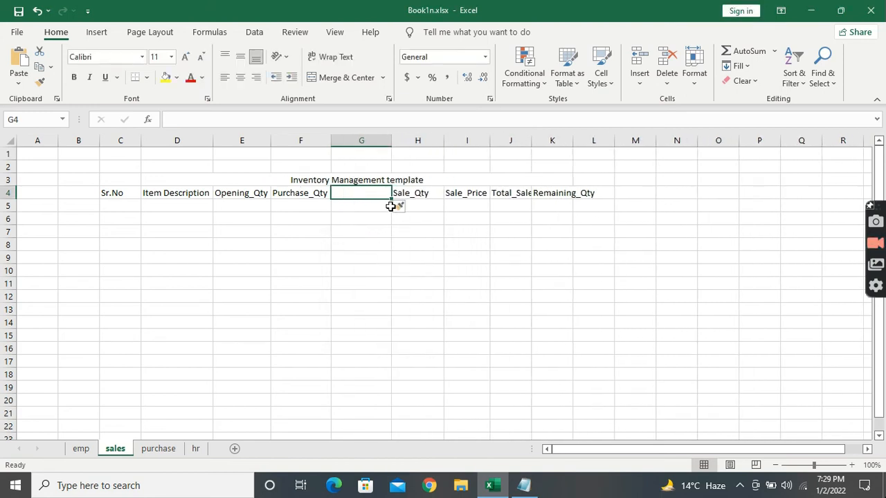
Enter the header Purchase_Price in G4, between Purchase_Qty and Sale_Qty.
text(Purch)
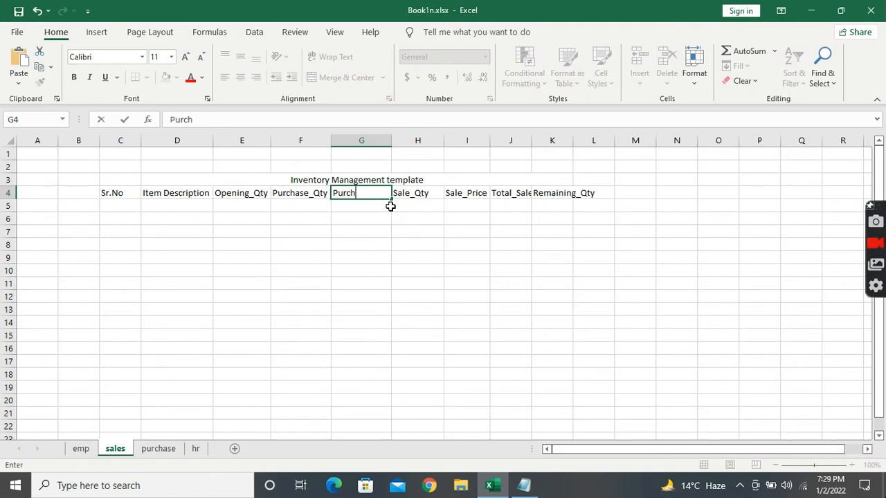
text(ase_Price)
key(Down)
key(Down)
key(Down)
Insert an entire column before the Sale_Qty column.
right_click(419, 194)
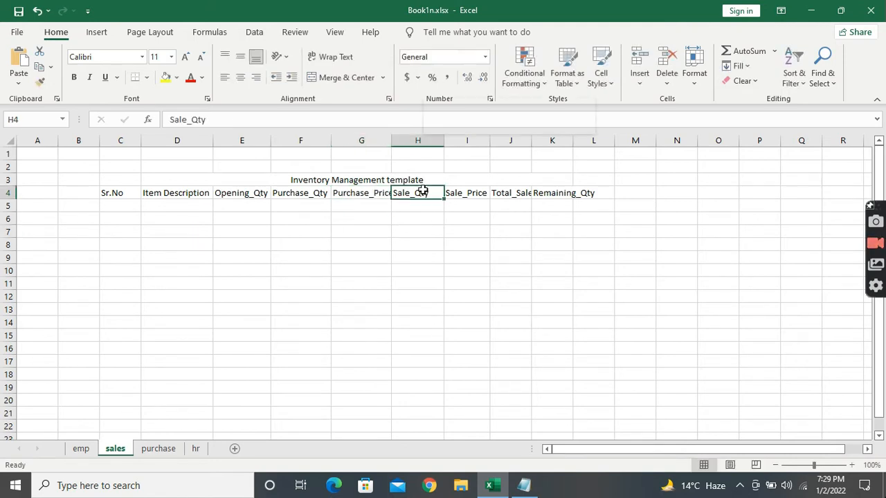
click(455, 270)
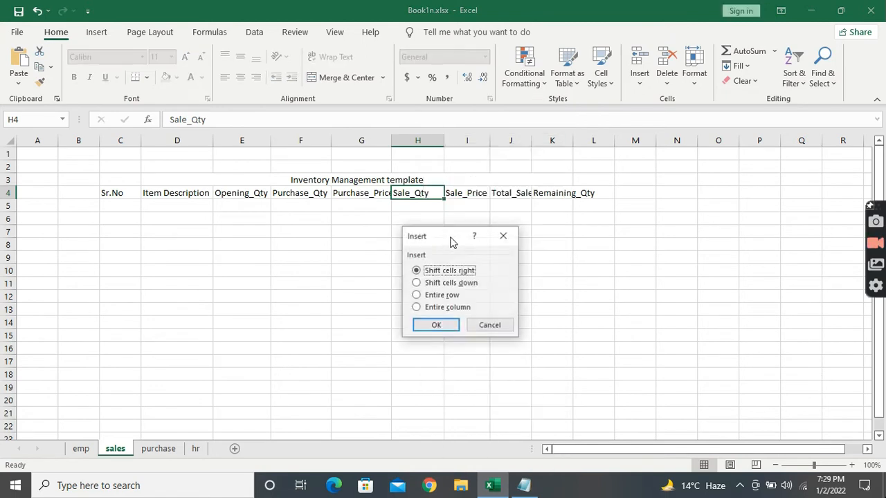
click(416, 295)
click(416, 307)
click(436, 324)
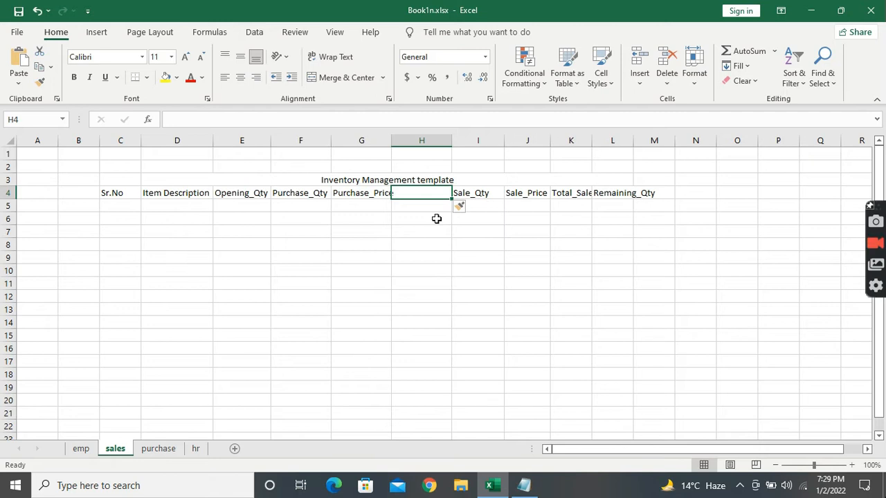
Enter the header Total_value in H4 and fit the Purchase_Price column to its text.
text(Total)
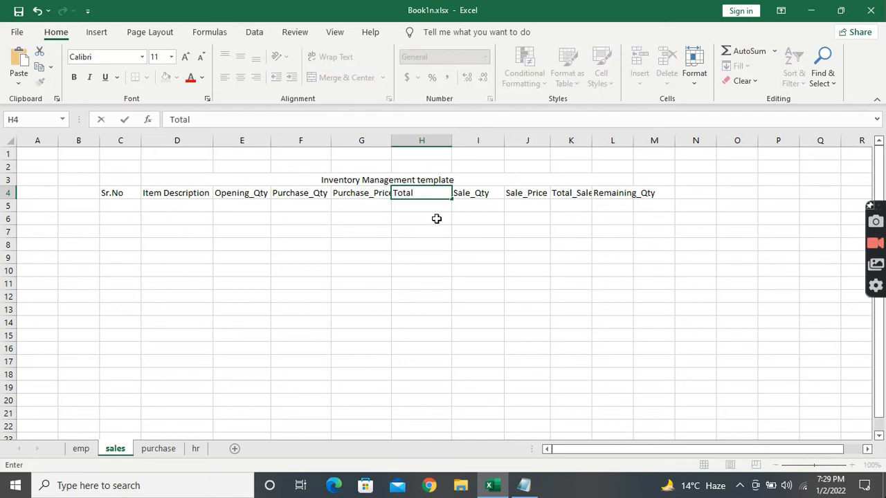
text(_value)
click(434, 222)
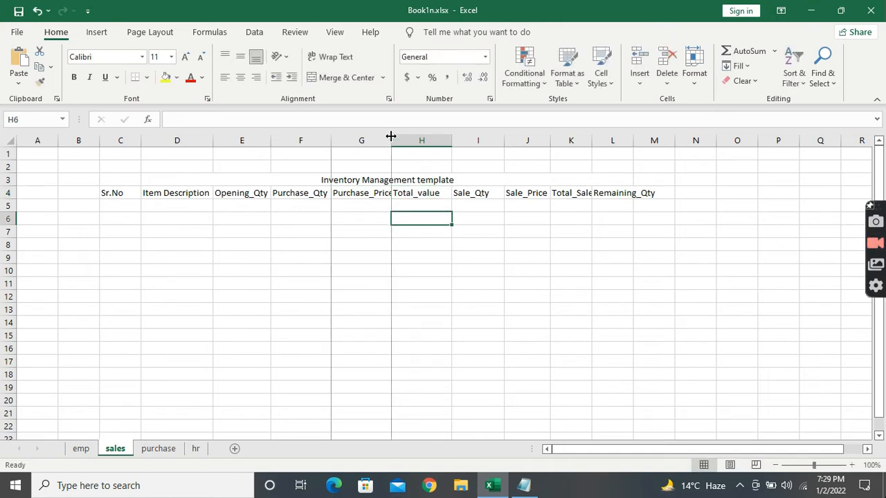
double_click(391, 139)
Fill the Sr.No column with the serial numbers 1 to 10 in C5:C14.
click(112, 209)
text(1)
key(Return)
text(2)
key(Return)
drag(112, 208, 139, 325)
Enter the item descriptions Hard disk, Led, RAM, Keyboard and Mouse in D5:D9.
click(201, 207)
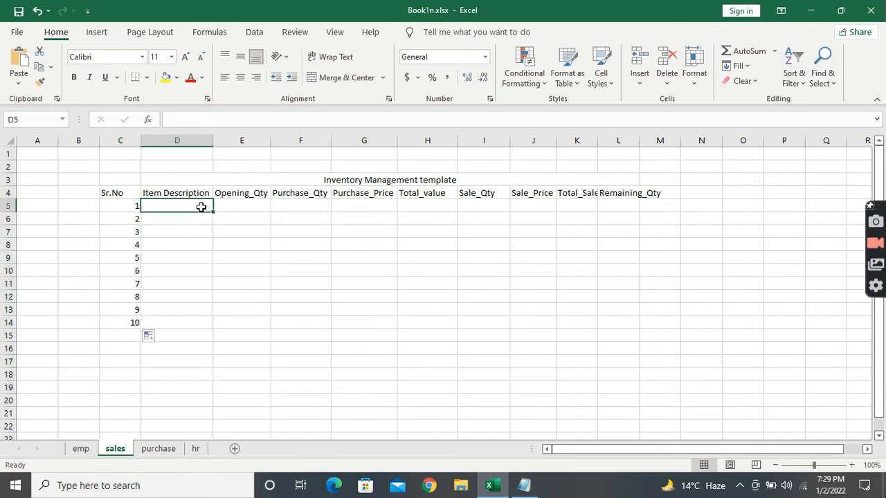
text(Har)
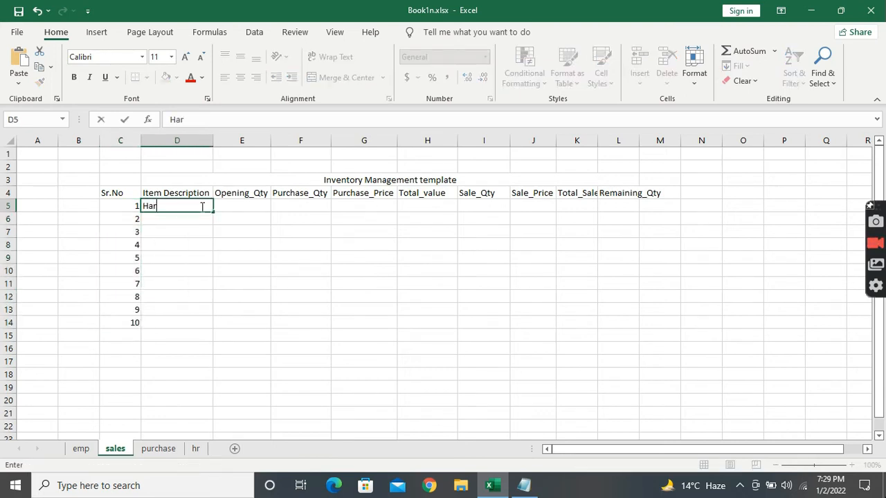
text(d disk)
key(Return)
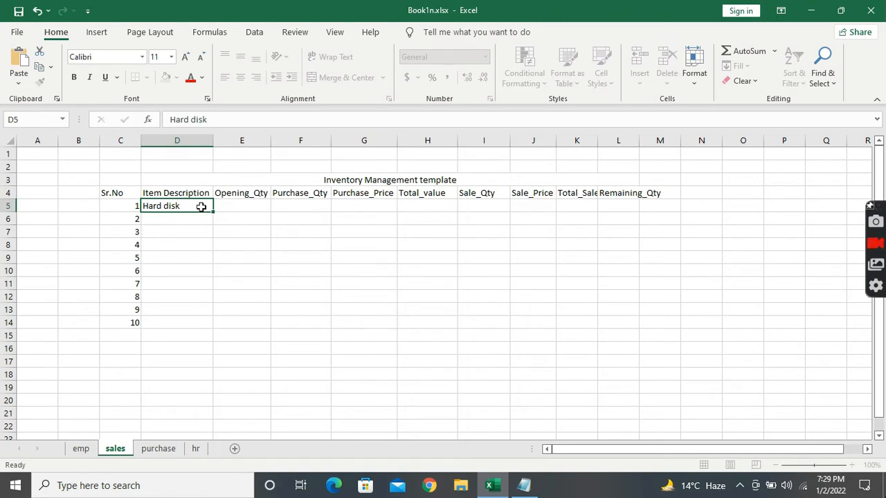
text(Led)
key(Return)
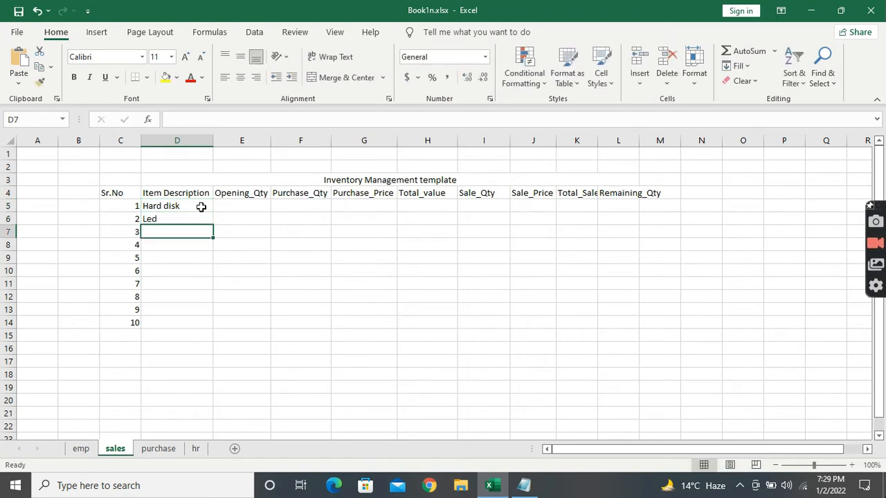
text(RAM)
key(Return)
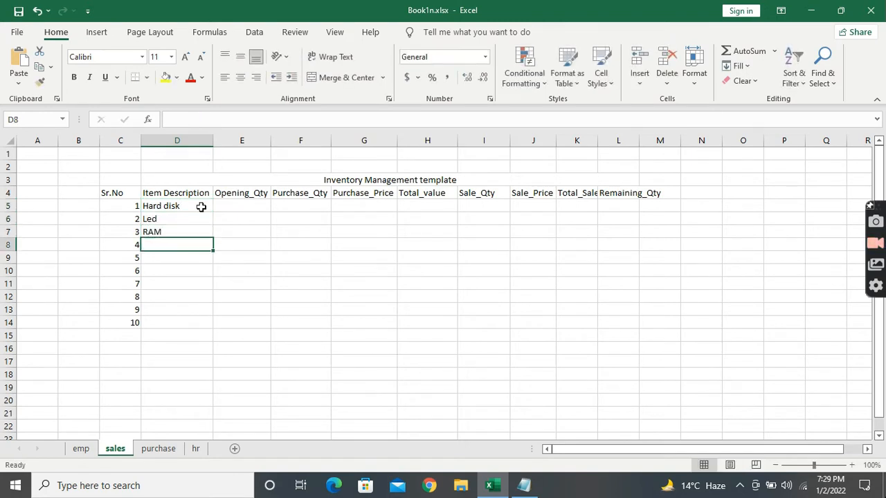
text(Keyboard)
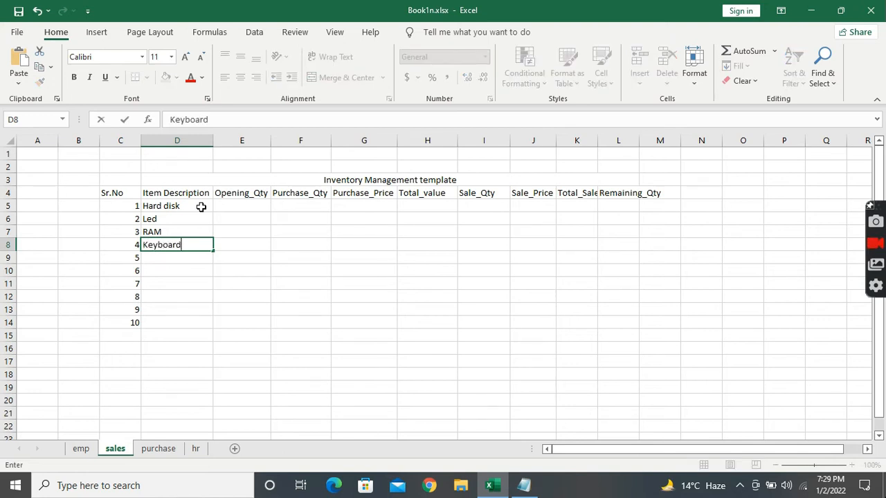
key(Return)
text(Mouse)
key(Return)
Enter the item descriptions Wireless Mouse, UPS, Laptop, Router and Switch in D10:D14.
text(Wireless Mouse)
key(Return)
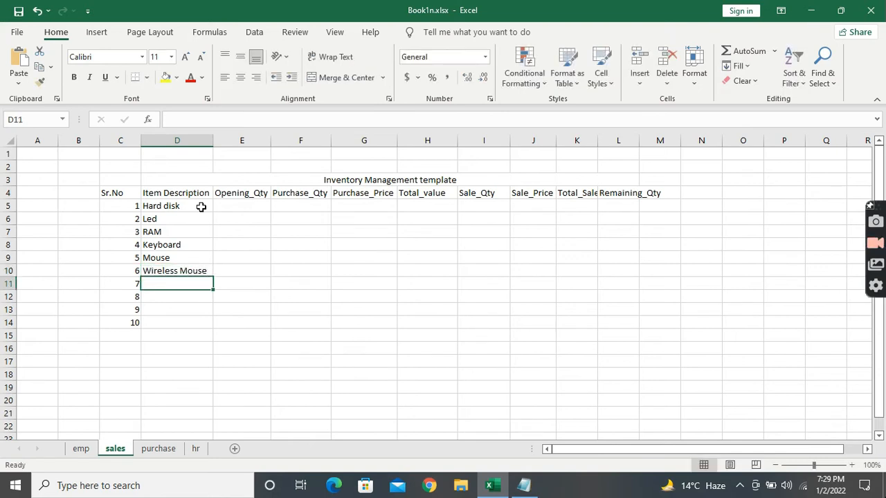
text(UPS)
key(Return)
text(L)
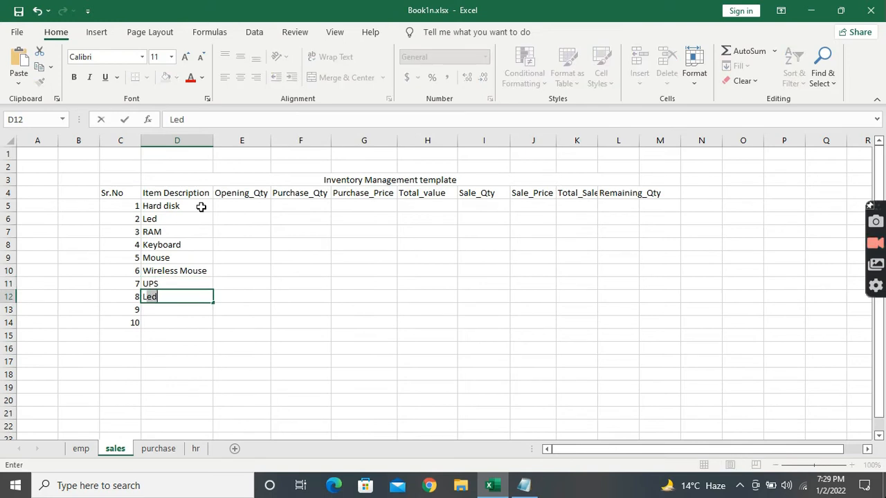
text(aptop)
key(Return)
text(Router)
key(Return)
text(Switch)
click(291, 267)
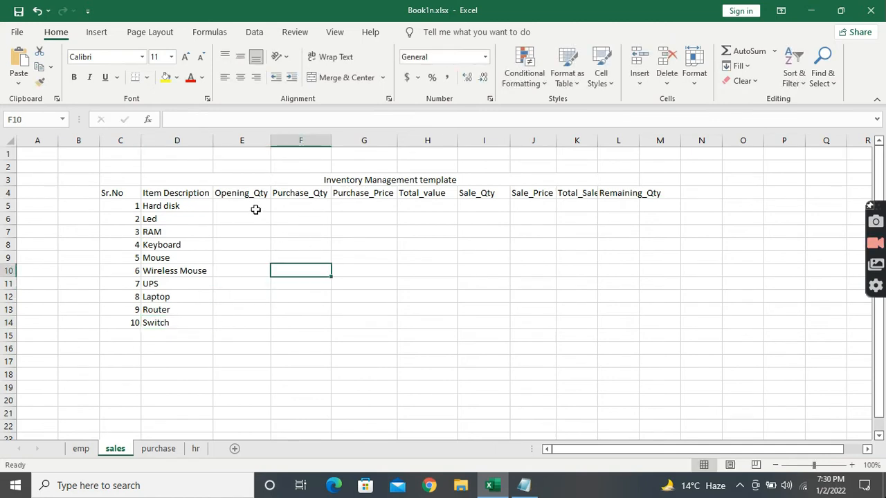
Widen the Opening_Qty column slightly and enter the opening quantities 4, 2, 5 and 15 in E5:E8.
click(257, 208)
drag(271, 141, 276, 140)
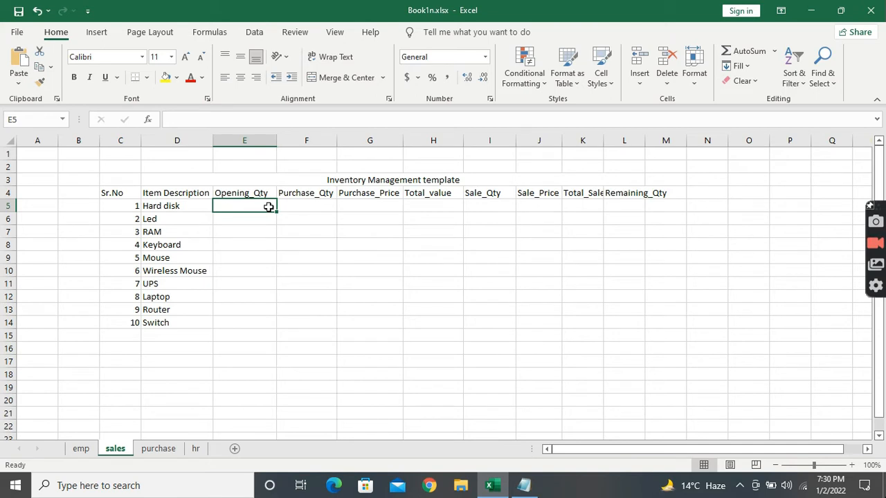
key(Return)
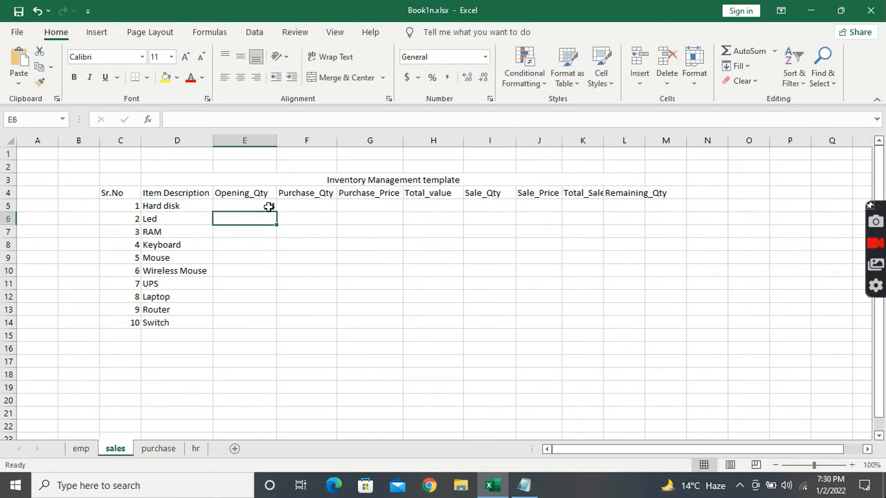
text(2)
key(Return)
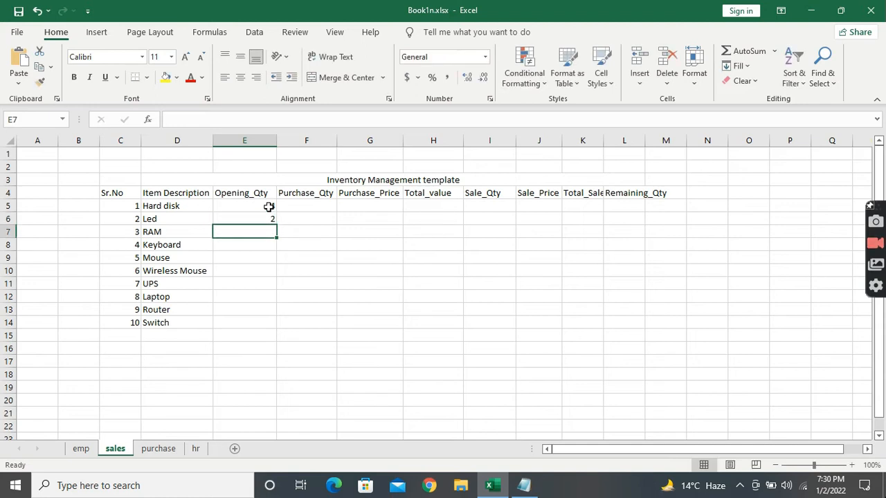
text(5)
key(Return)
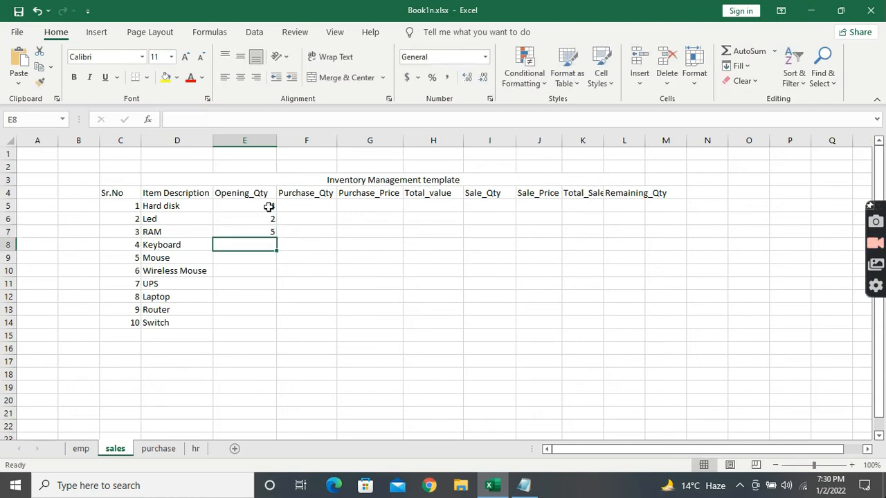
text(15)
key(Return)
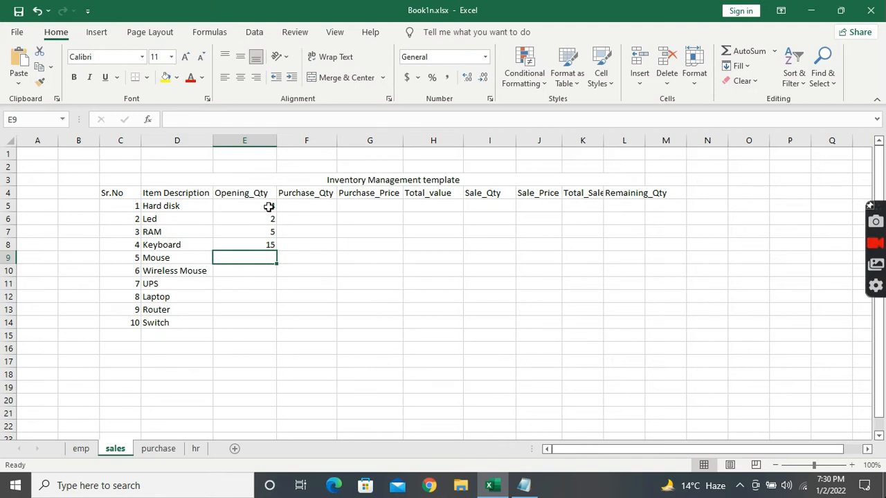
Enter the opening quantities 6, 5 and 4 for Mouse, Wireless Mouse and UPS in E9:E11.
text(6)
key(Return)
text(5)
key(Return)
text(4)
key(Return)
Enter the opening quantities 4, 3 and 2 for Laptop, Router and Switch in E12:E14.
text(5)
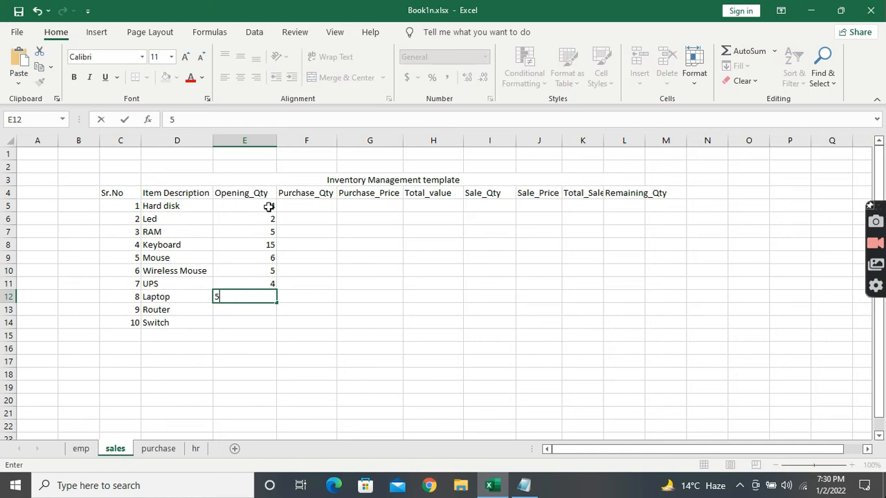
text(.6)
key(Return)
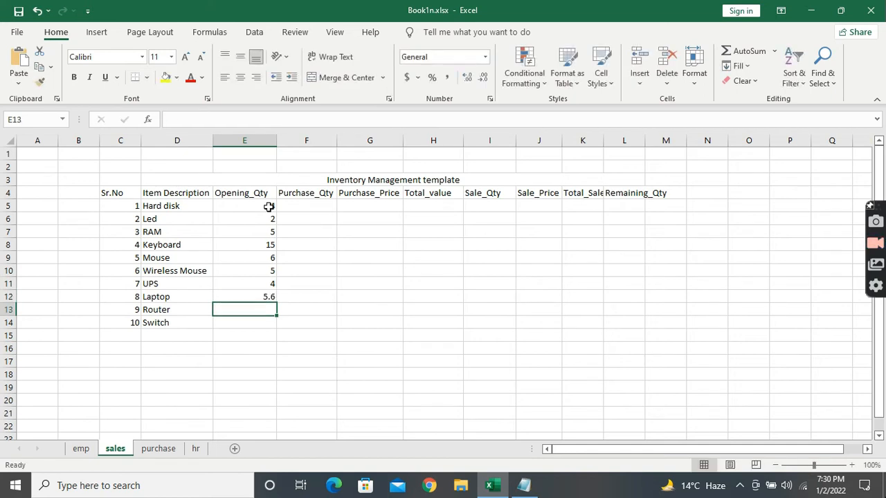
click(272, 295)
text(4)
key(Return)
text(3)
key(Return)
text(2)
key(Return)
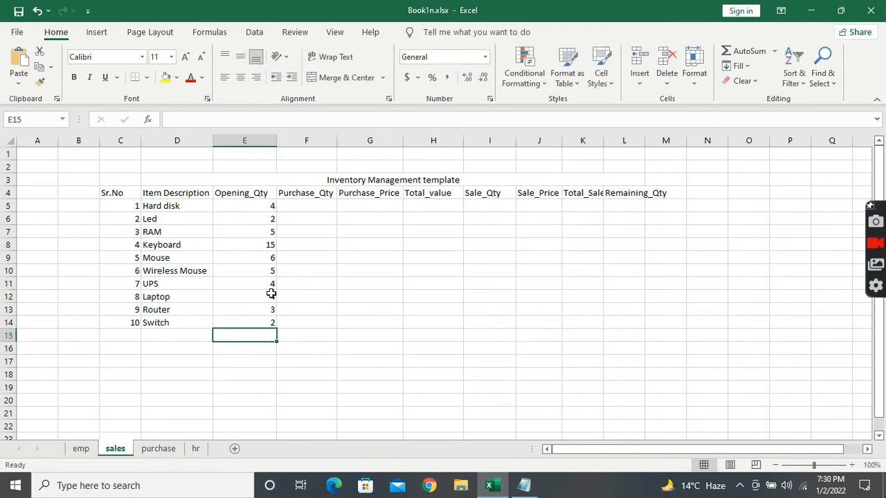
Insert an entire row between the Inventory Management template title and the column headers.
right_click(411, 189)
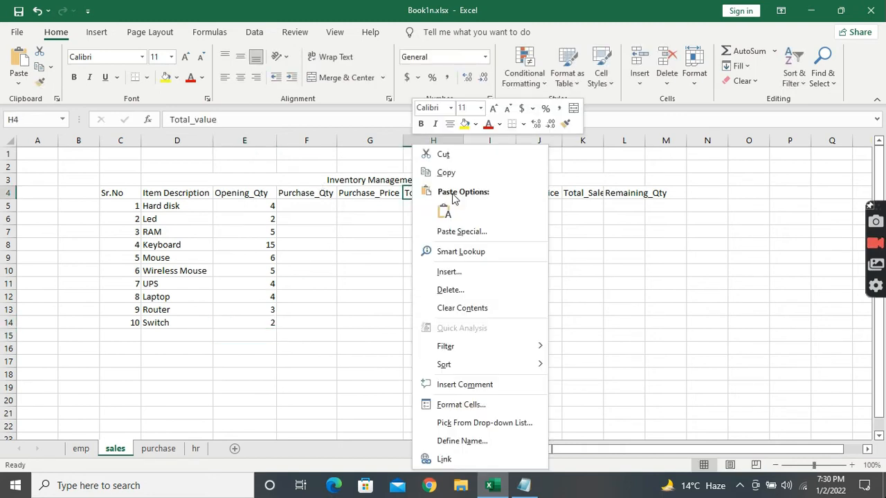
click(448, 273)
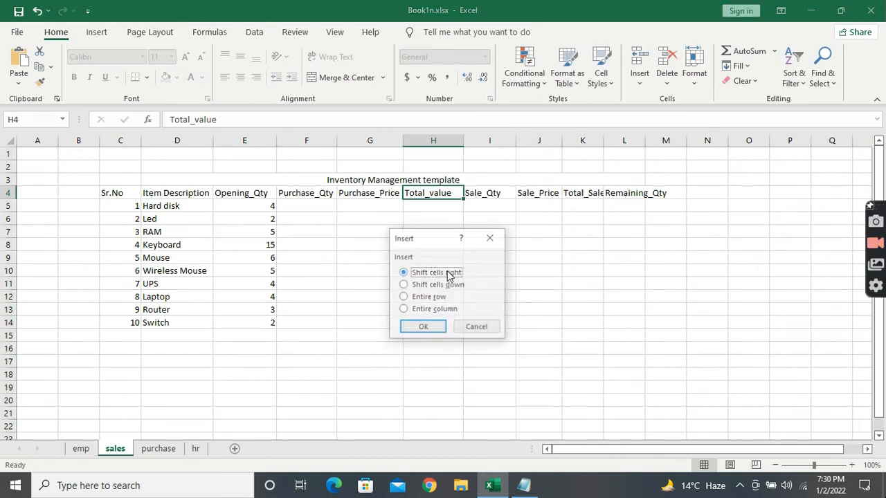
click(429, 297)
click(424, 329)
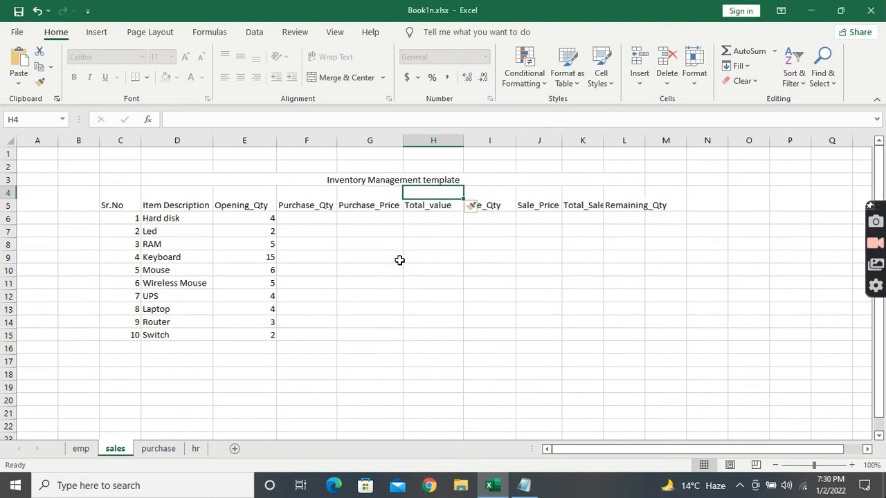
Merge and center C4:M4 and enter the subtitle Stock Report For December Month in it.
drag(129, 188, 666, 193)
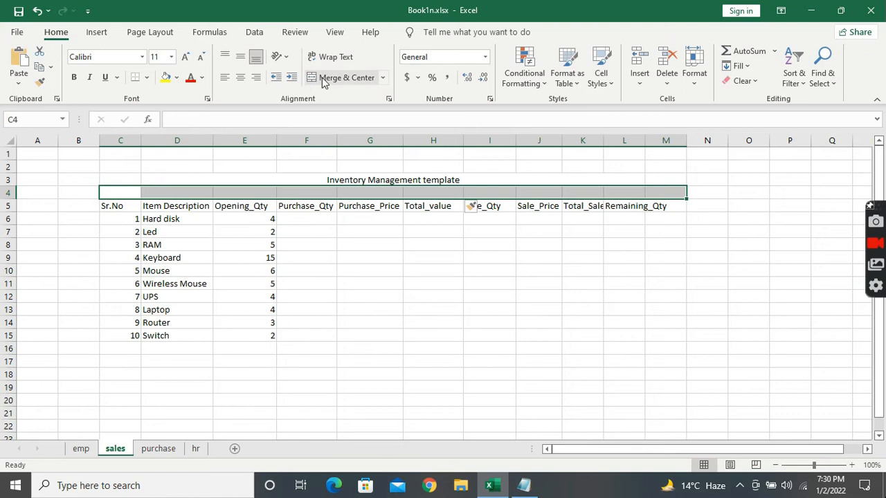
click(346, 77)
double_click(354, 193)
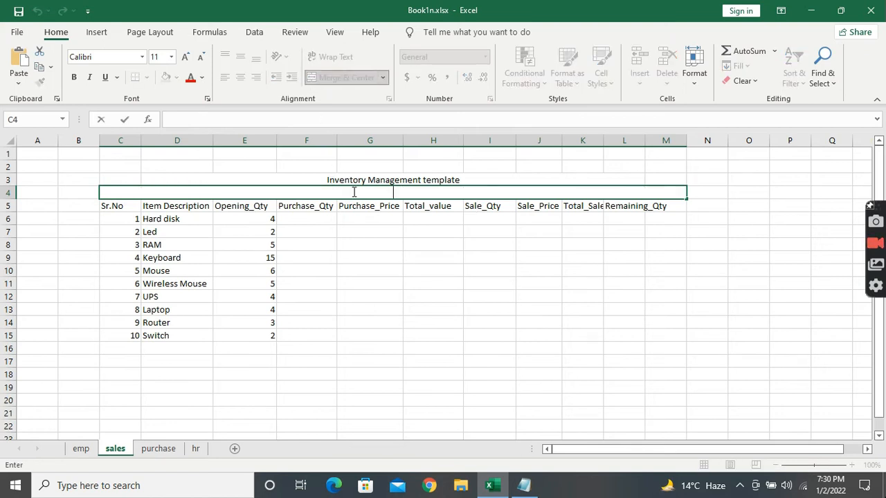
text(Stock R)
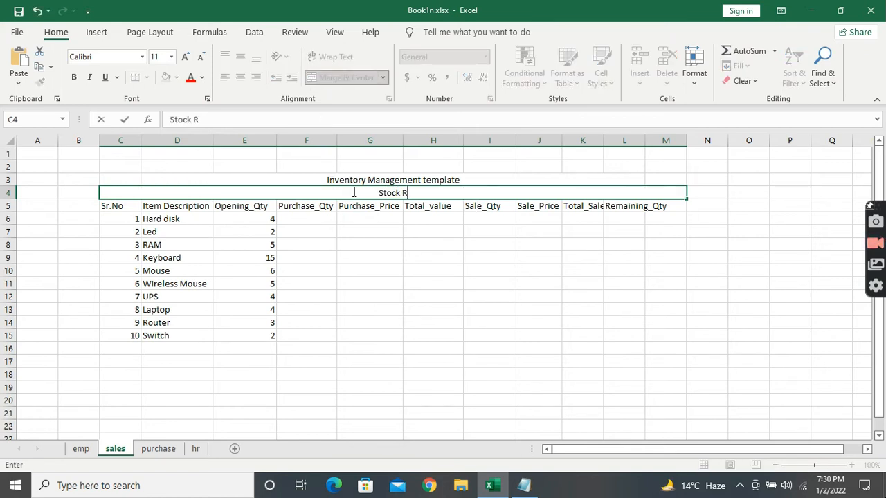
text(eport Fro)
key(BackSpace)
key(BackSpace)
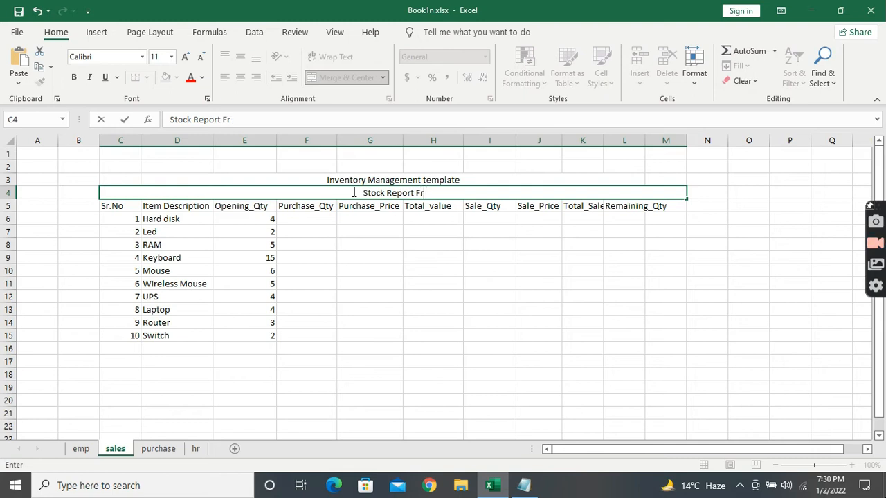
text(or Dece)
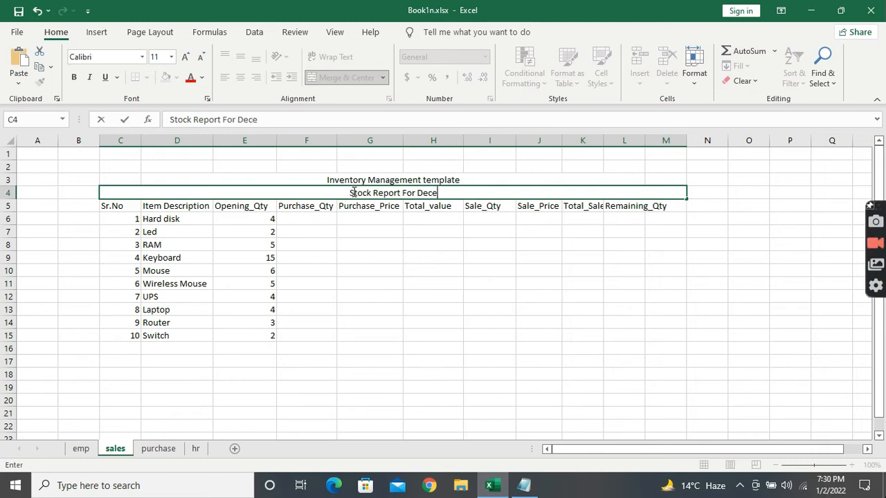
text(mber Month)
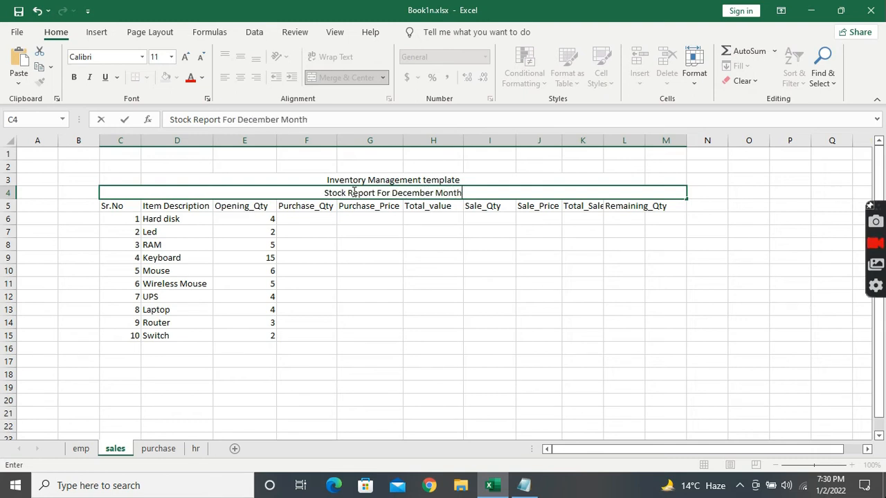
drag(434, 193, 392, 193)
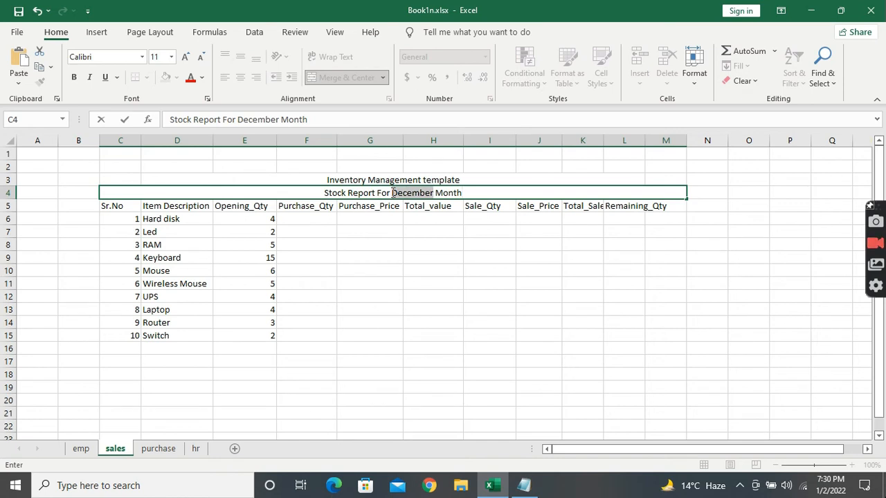
click(433, 231)
Fill the merged Stock Report subtitle cell with yellow and increase its font size to 16.
click(393, 194)
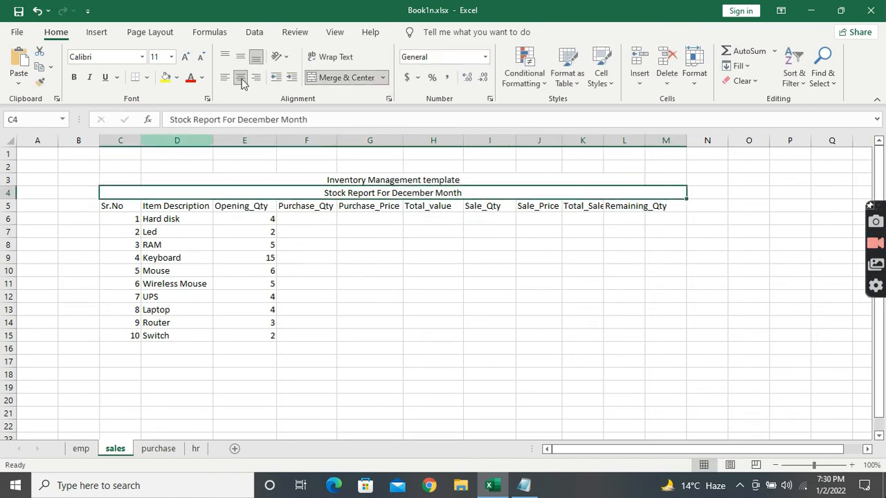
click(165, 77)
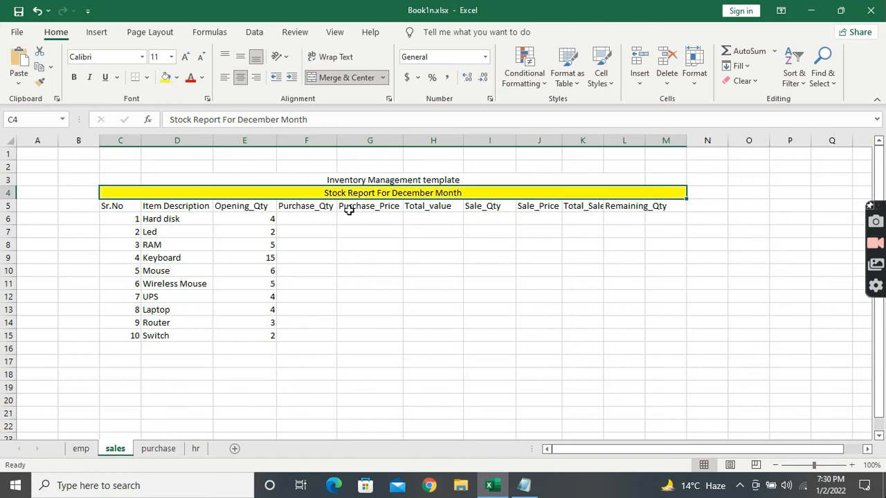
click(187, 59)
click(187, 59)
click(187, 59)
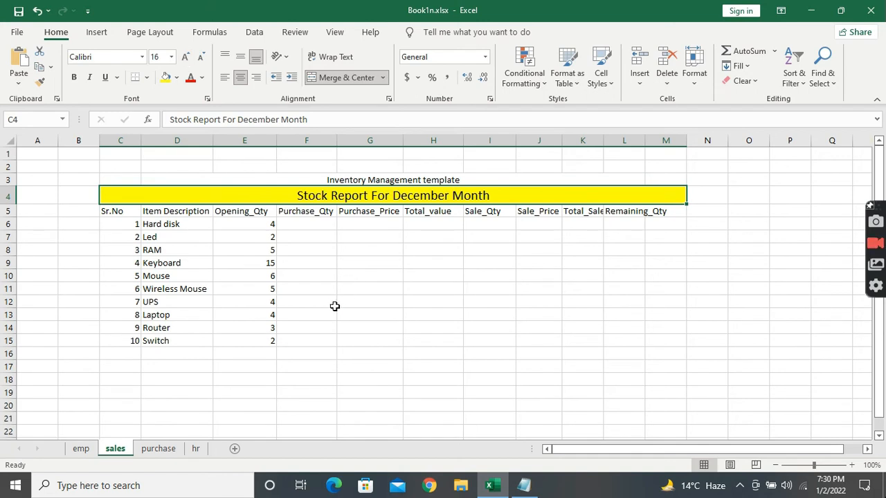
Unmerge the Stock Report For December Month subtitle and merge and center it again across C4:L4.
scroll(334, 306, up, 3)
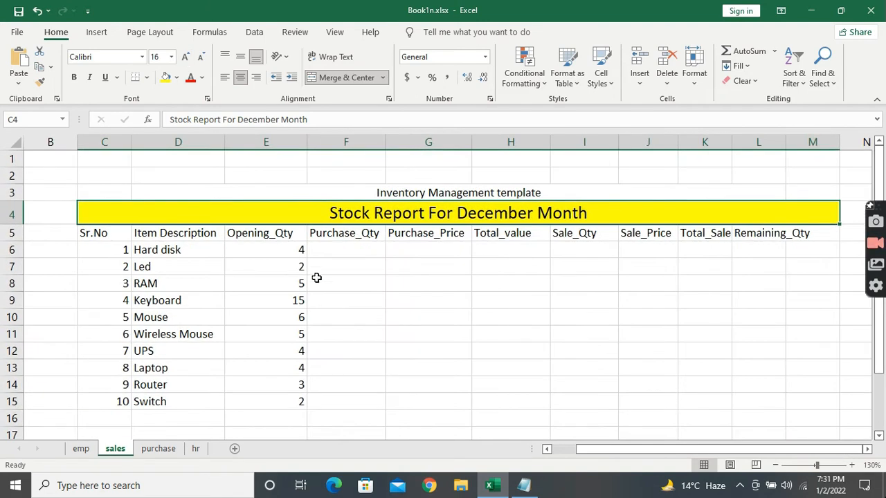
drag(122, 189, 803, 187)
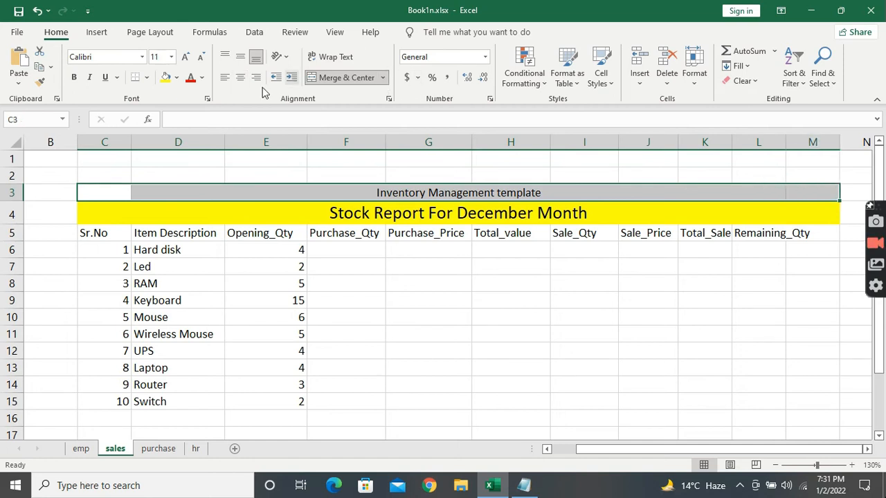
click(766, 233)
click(762, 210)
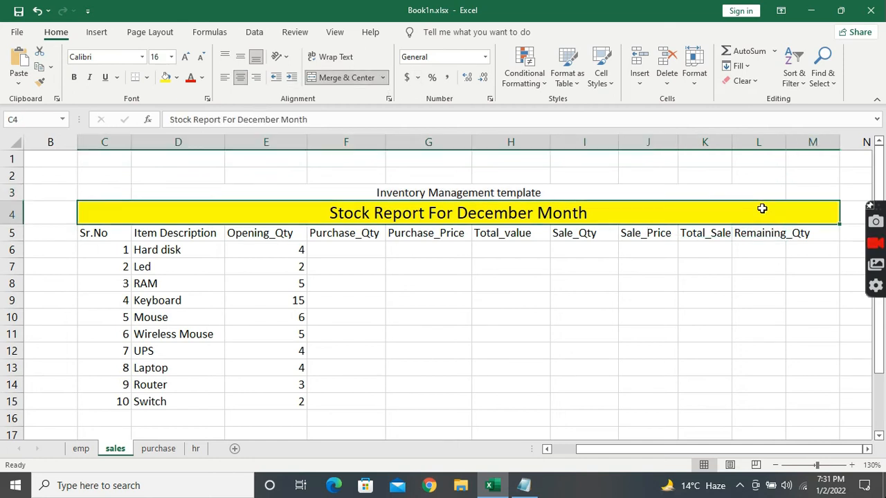
click(339, 78)
click(607, 320)
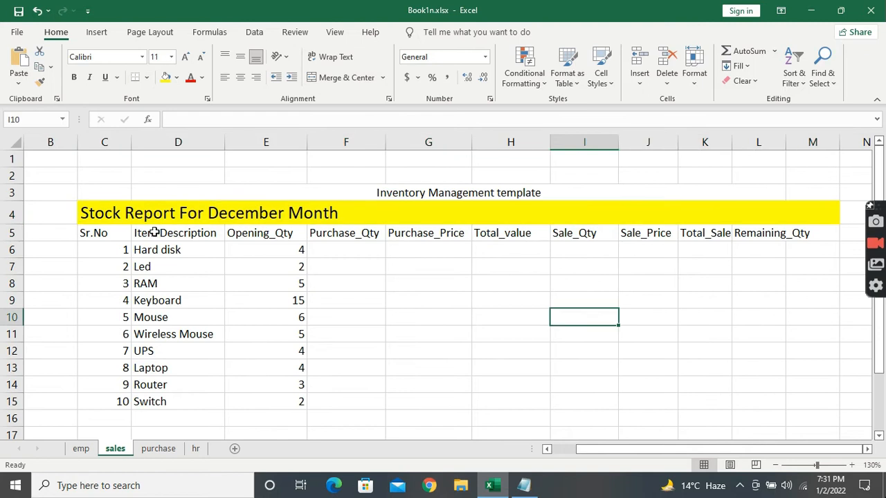
drag(111, 214, 738, 214)
click(338, 78)
click(575, 341)
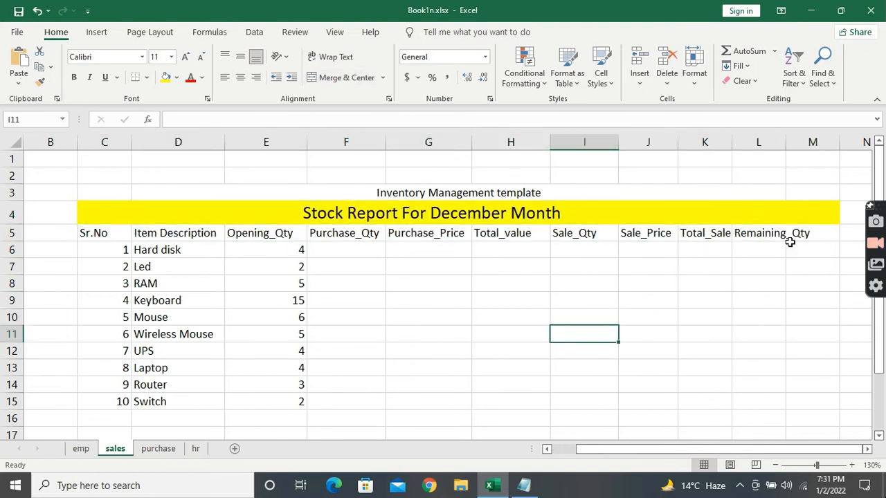
Remove the yellow fill from M4 and autofit column L to the Remaining_Qty header.
click(805, 200)
click(801, 213)
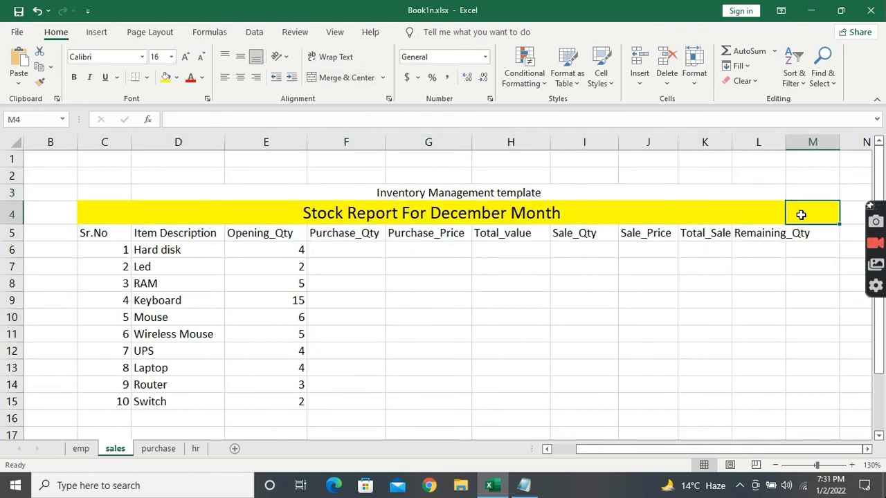
click(178, 77)
click(195, 220)
click(648, 301)
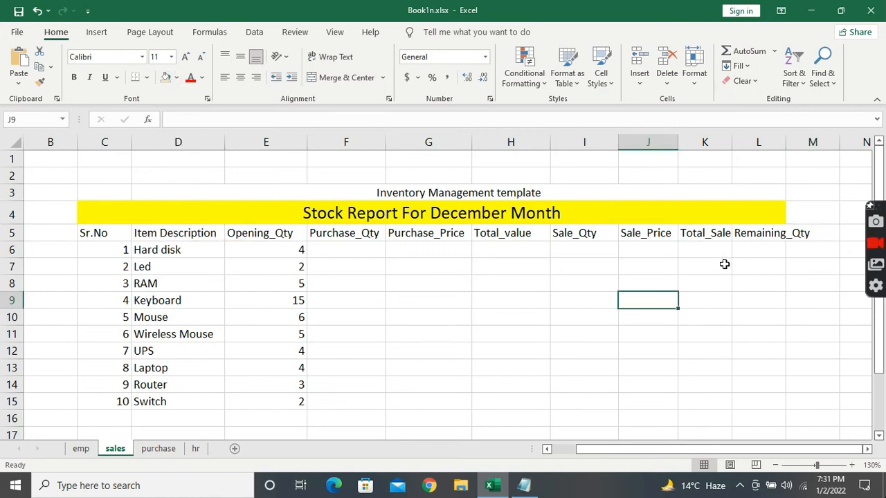
click(744, 236)
double_click(785, 142)
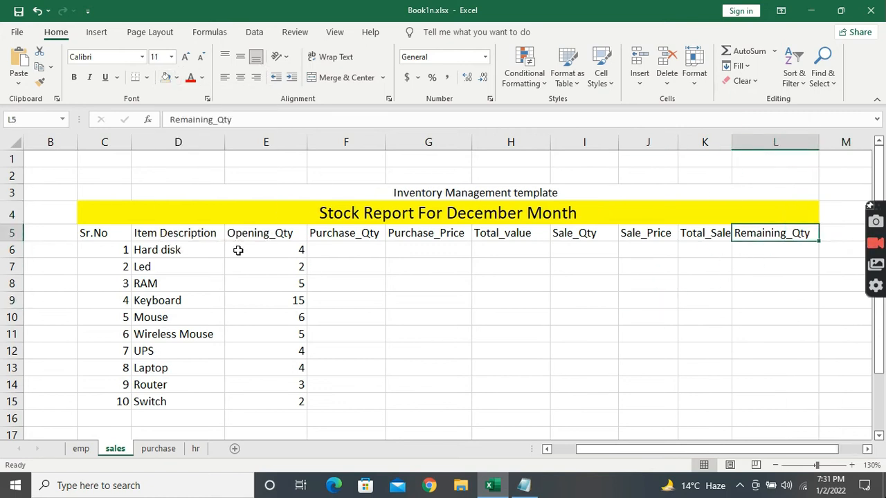
Unmerge the Inventory Management template title, merge and center it across C3:L3, and increase its font size to 14.
drag(95, 191, 740, 198)
click(343, 77)
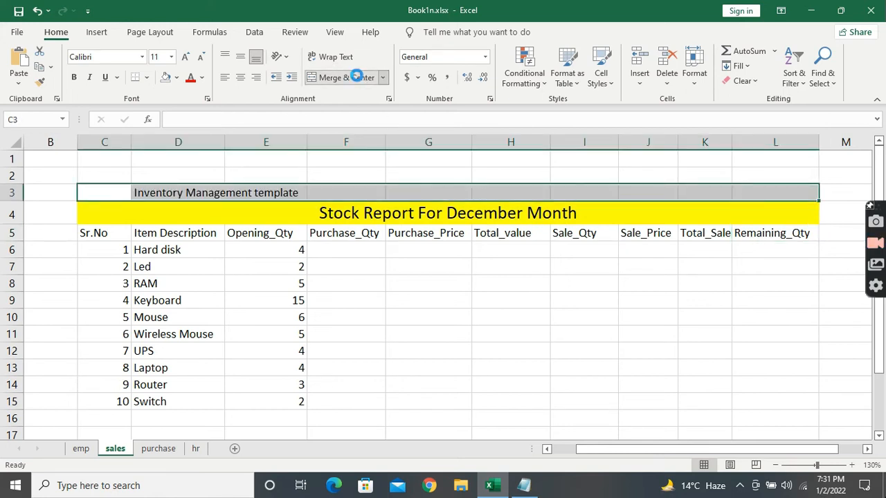
click(343, 78)
click(185, 56)
click(185, 56)
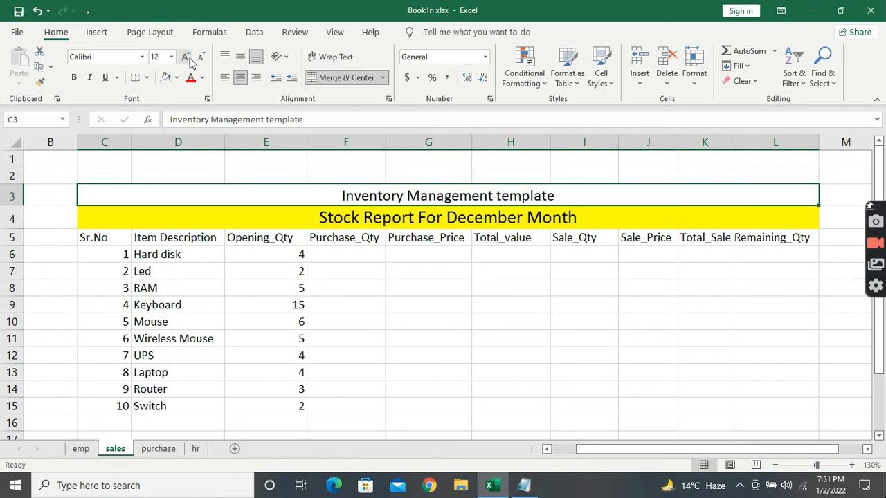
Fill the merged Inventory Management template title cell with green.
click(177, 78)
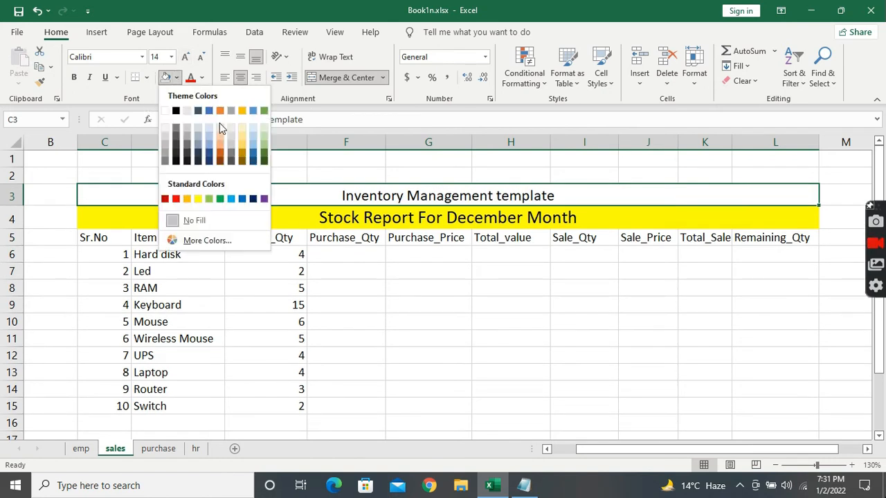
click(263, 111)
click(346, 255)
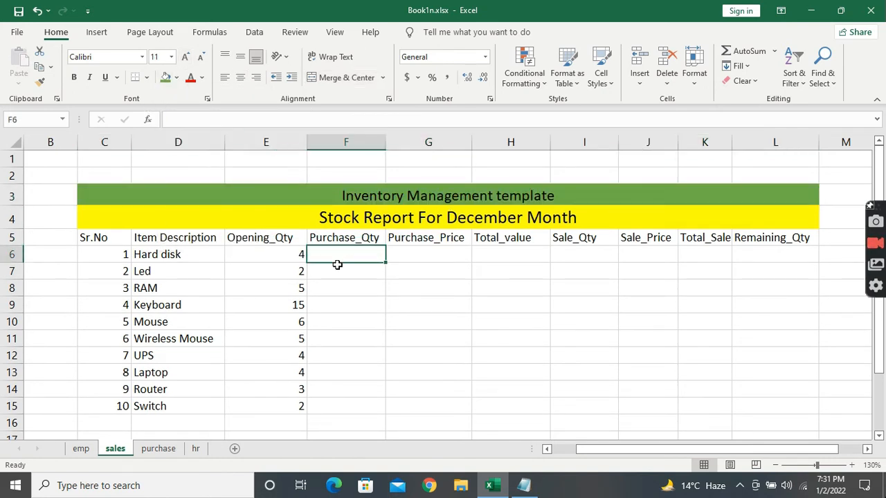
Try a light green fill on the merged Stock Report subtitle cell.
scroll(266, 239, down, 1)
click(145, 166)
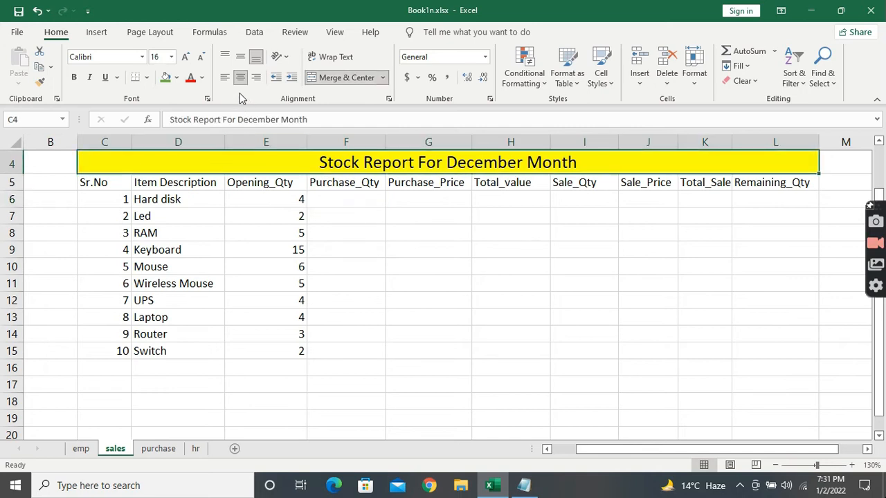
click(178, 77)
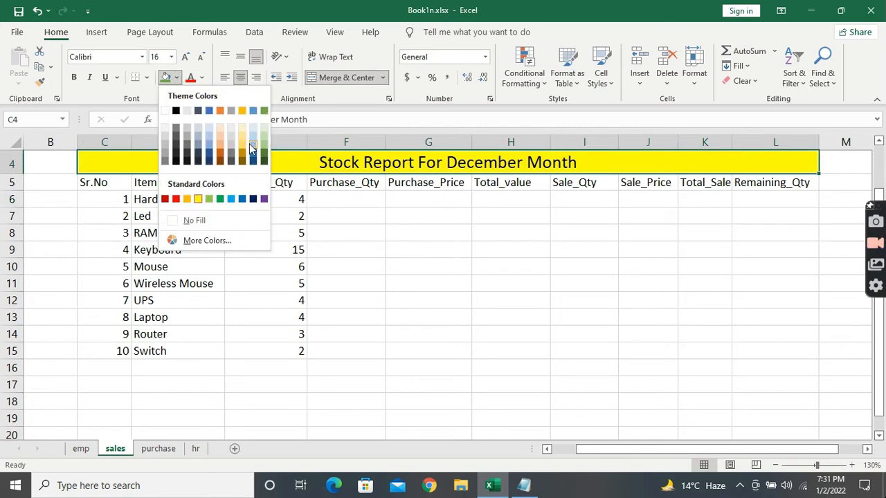
click(263, 148)
click(413, 265)
scroll(392, 277, up, 1)
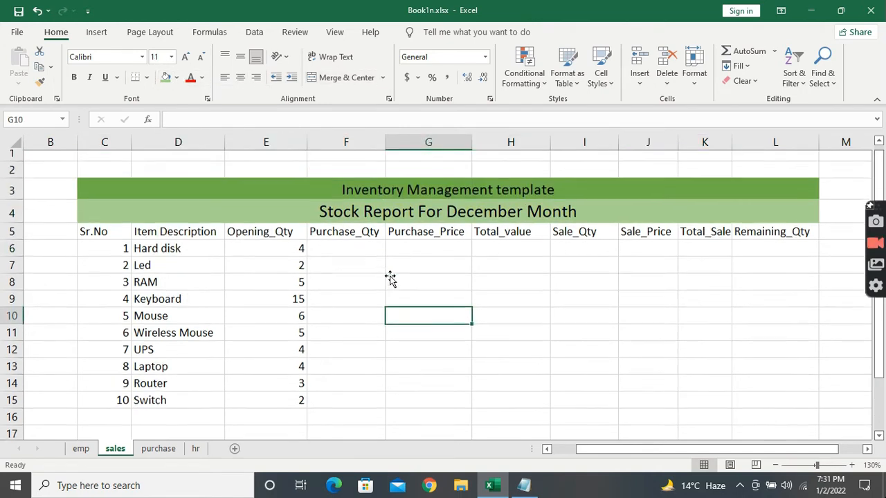
Fill the merged Stock Report subtitle cell with light orange.
click(146, 217)
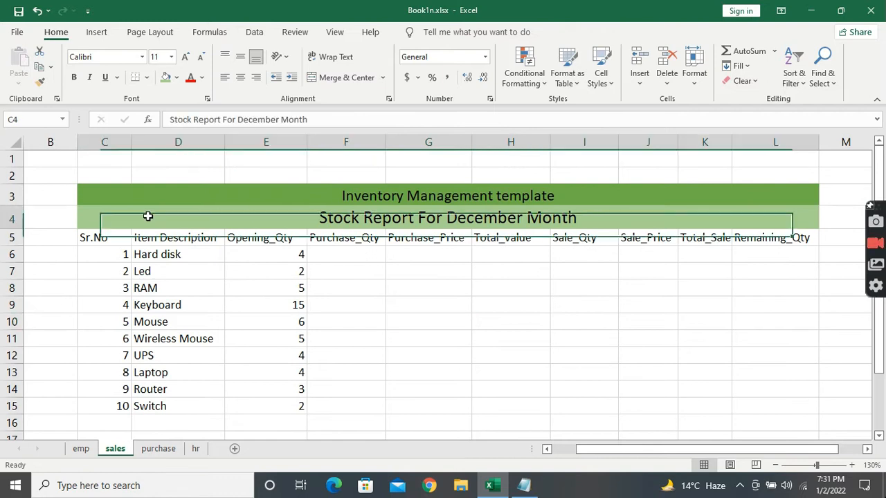
click(177, 77)
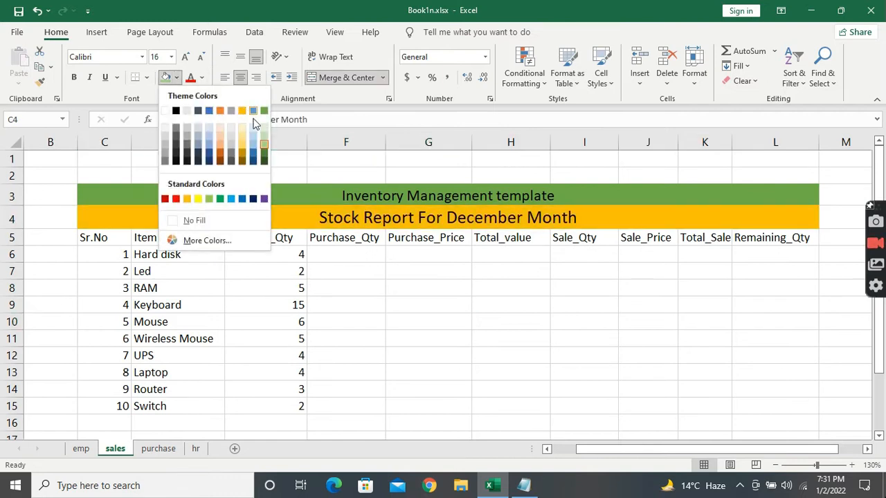
click(221, 149)
click(316, 252)
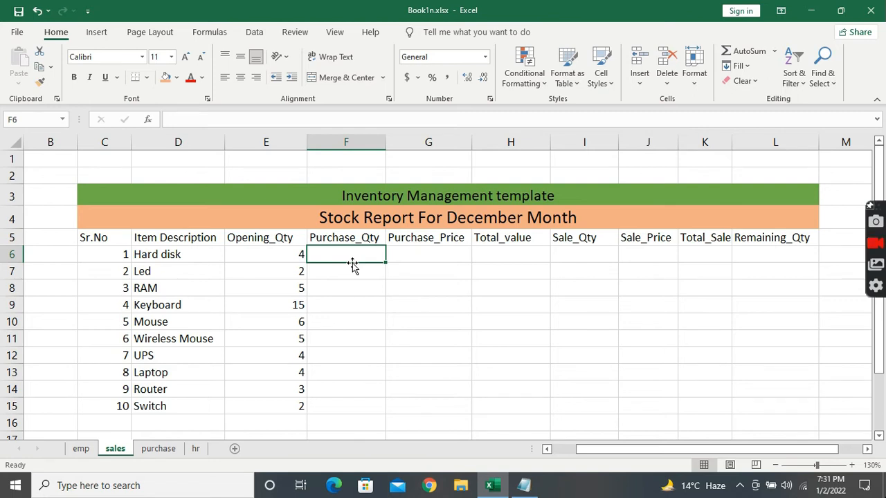
Enter a Purchase_Qty of 5 for every item by filling the value down F6:F15.
drag(282, 241, 282, 413)
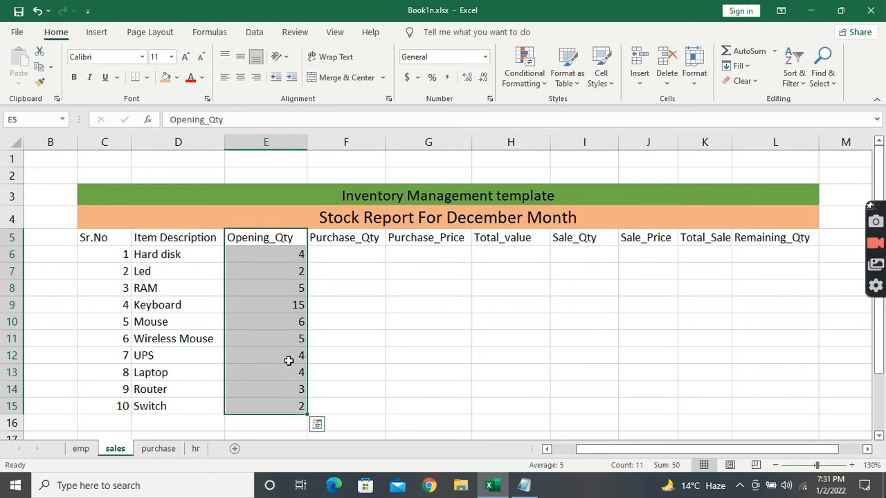
click(350, 250)
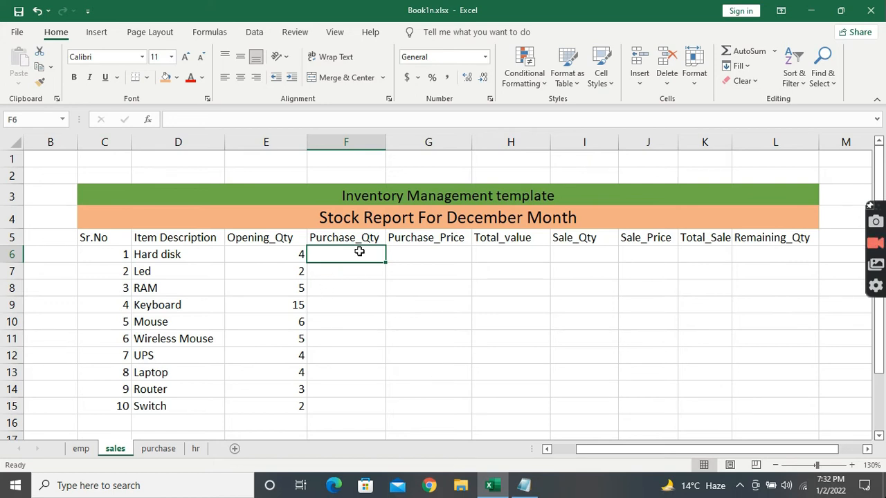
text(5)
key(Return)
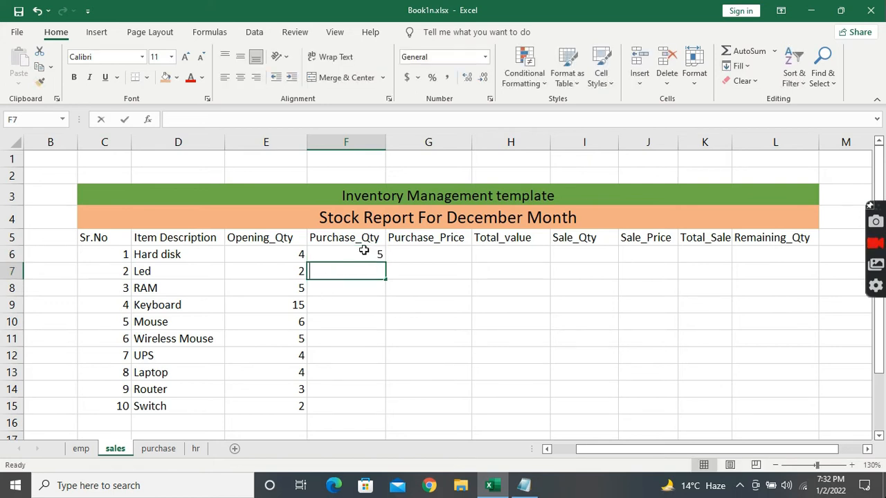
text(5)
key(Return)
drag(363, 250, 363, 409)
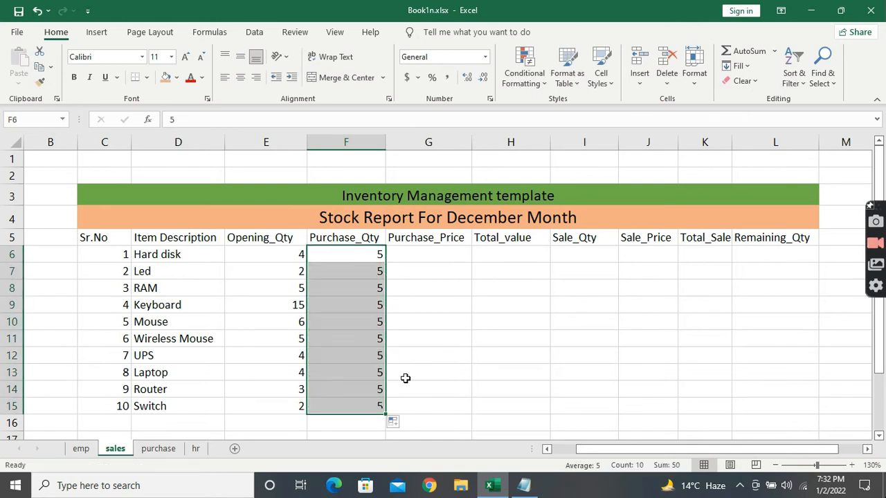
Enter the purchase prices 2500, 5600 and 500 for Hard disk, Led and RAM in G6:G8.
click(430, 247)
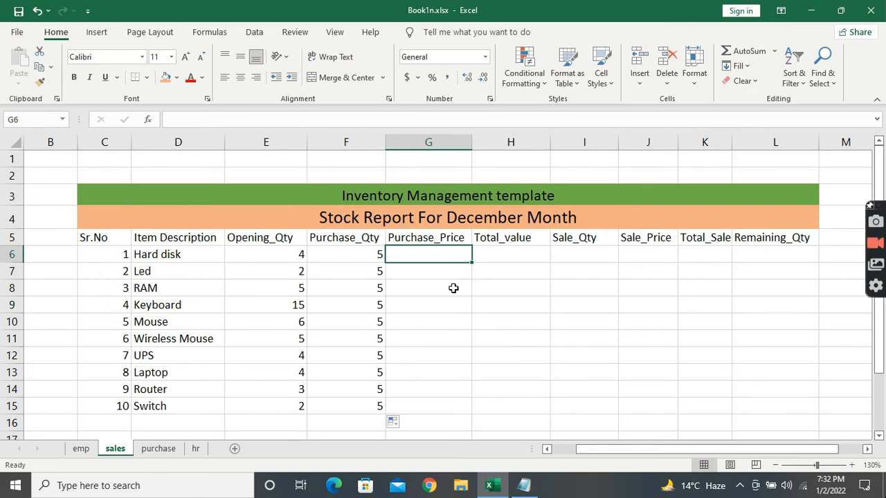
text(2500)
key(Return)
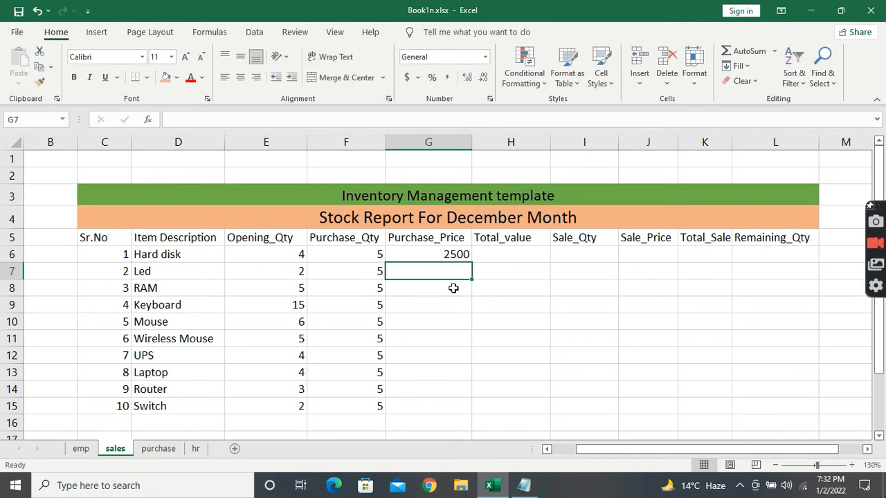
text(5600)
key(Return)
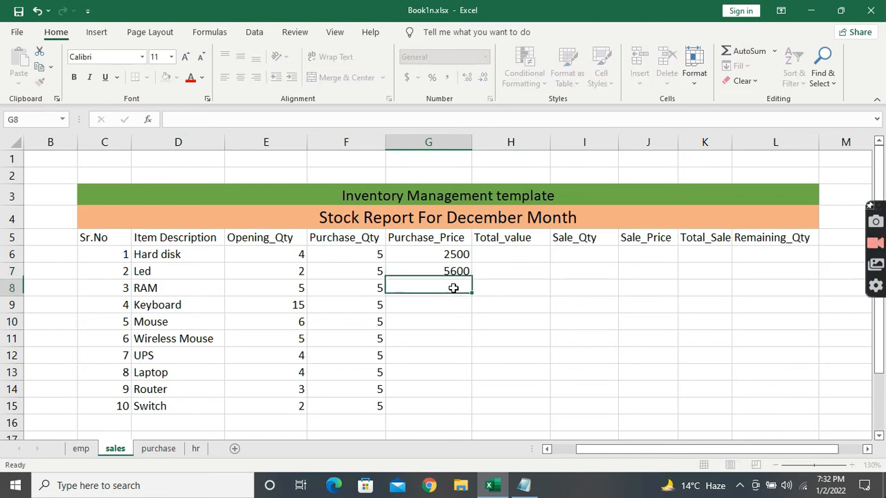
text(500)
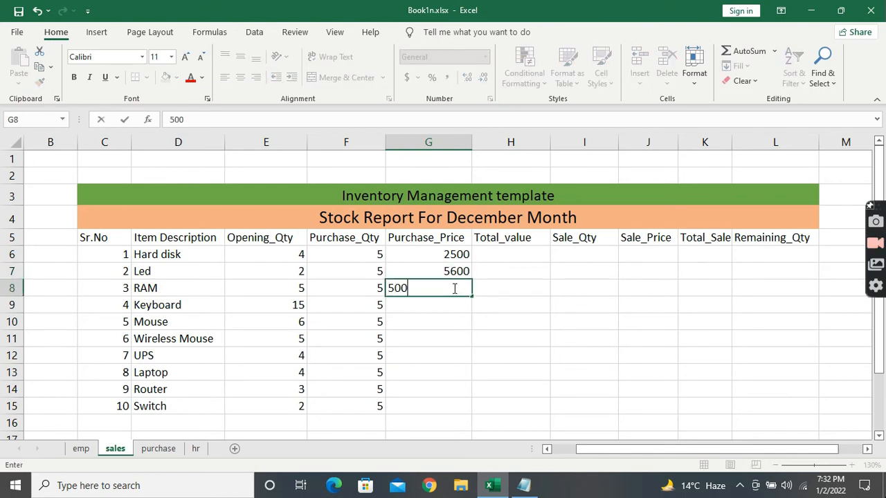
key(Return)
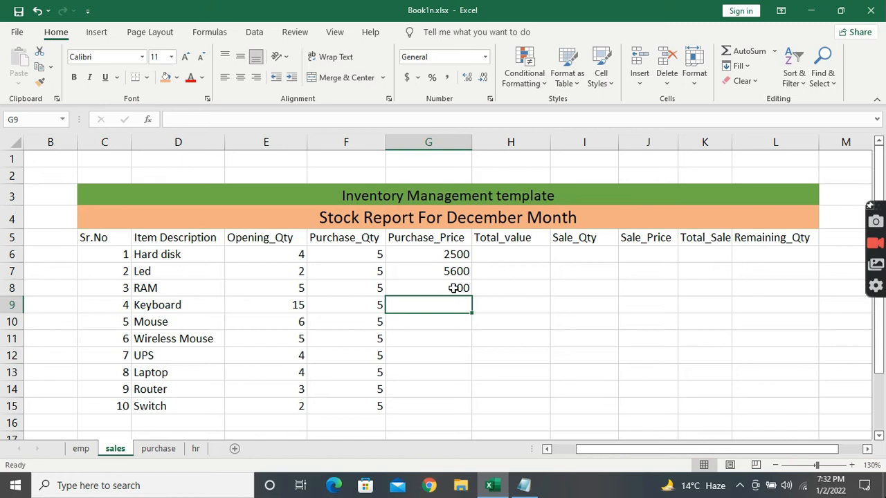
Enter the purchase prices 650, 200, 600 and 1800 for Keyboard, Mouse, Wireless Mouse and UPS in G9:G12.
text(650)
key(Return)
text(200)
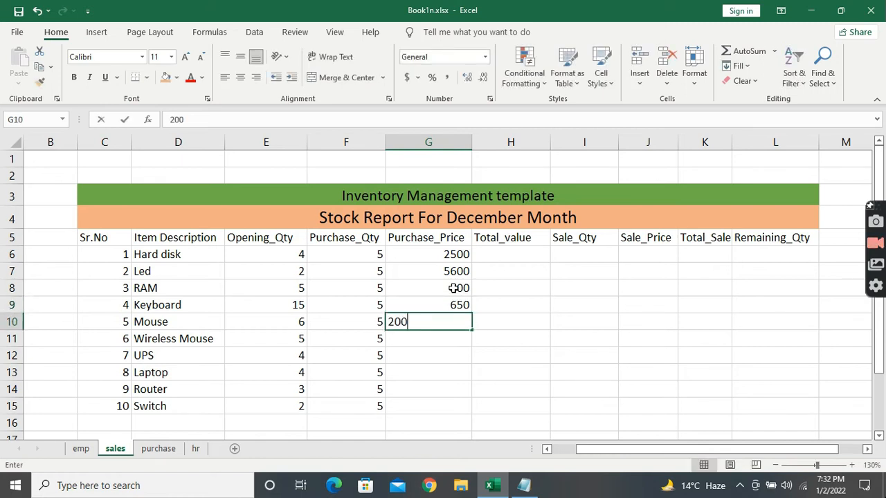
key(Return)
text(600)
key(Return)
text(1800)
key(Return)
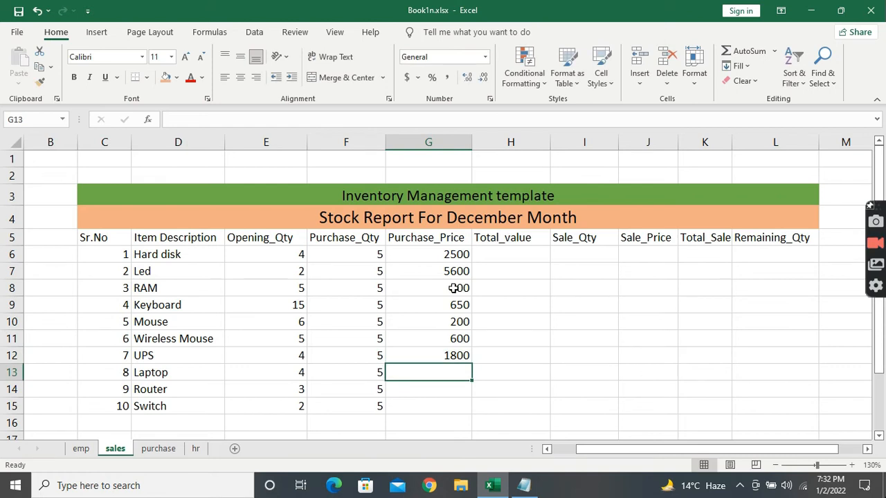
Enter the purchase prices 32000, 1200 and 800 for Laptop, Router and Switch in G13:G15.
text(32000)
key(Return)
text(1200)
key(Return)
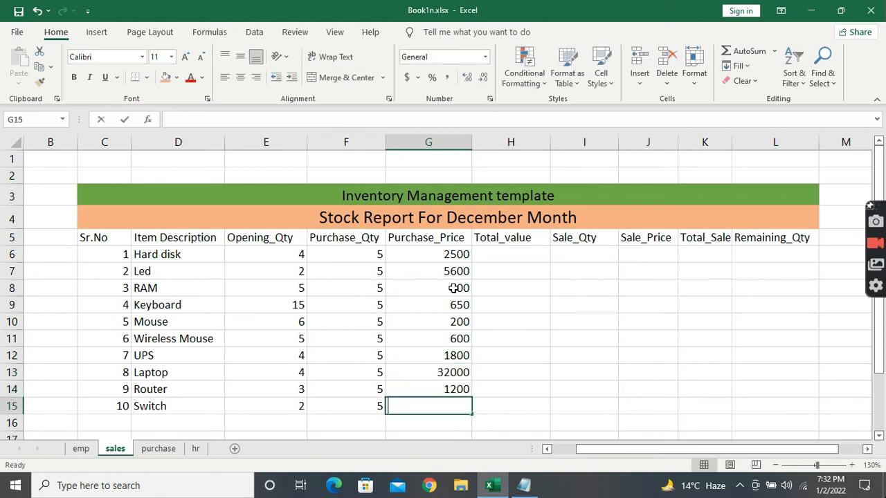
text(800)
key(Return)
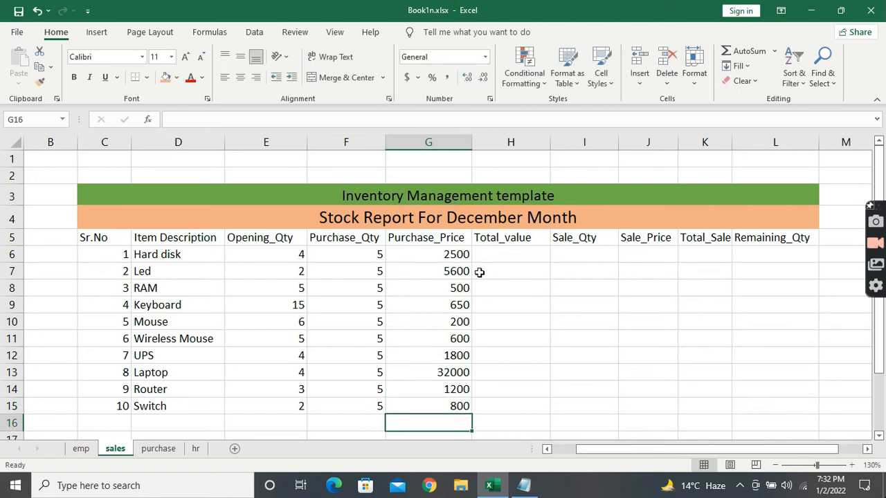
click(519, 254)
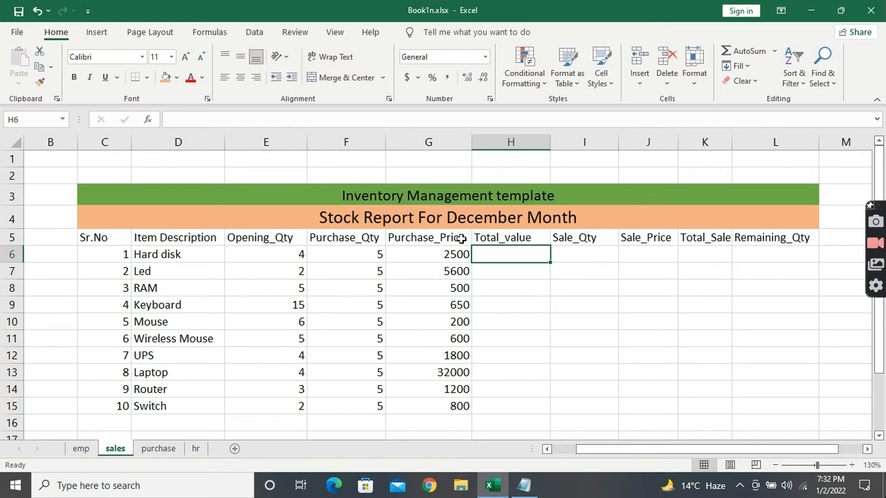
click(193, 252)
click(283, 253)
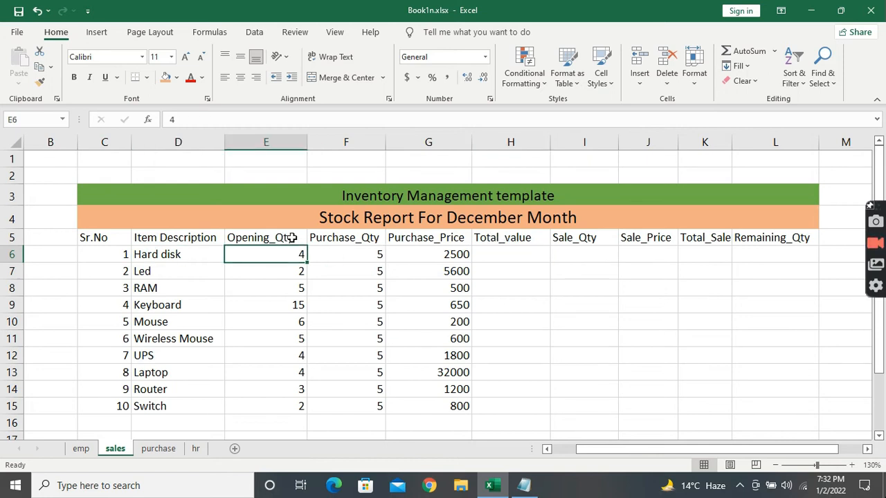
click(353, 250)
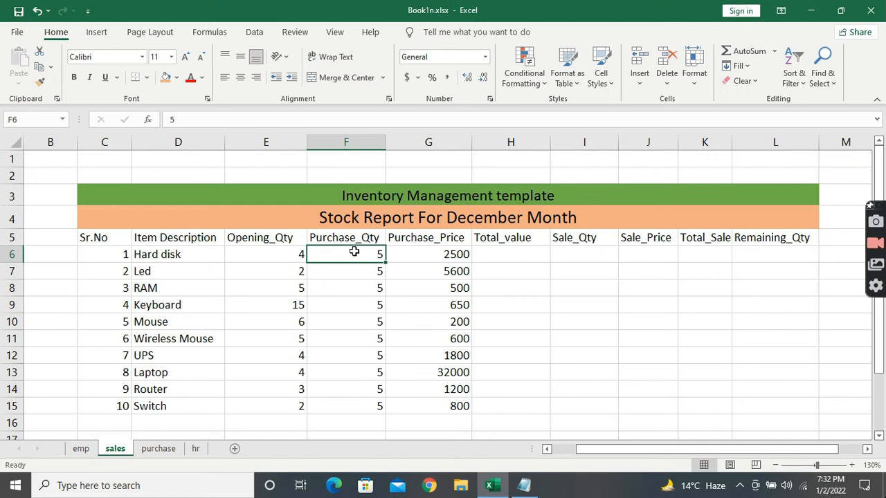
Insert an entire new column before the Total_value column.
click(530, 237)
right_click(519, 238)
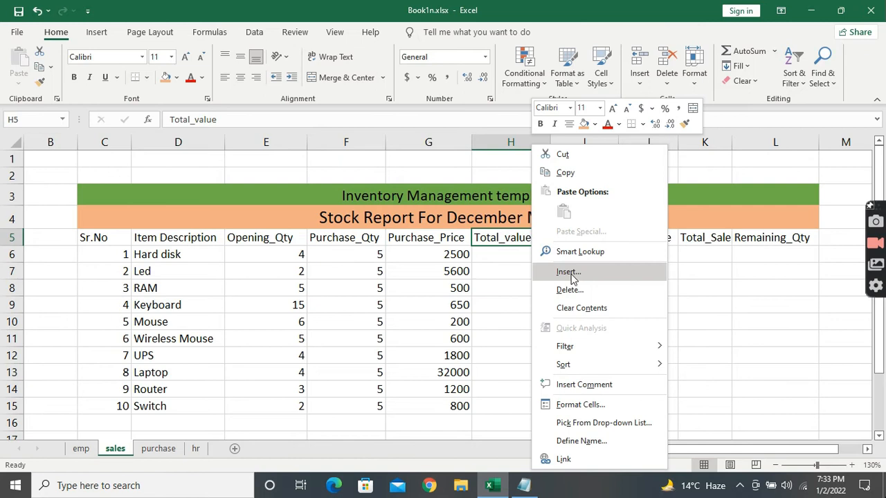
click(547, 271)
click(552, 312)
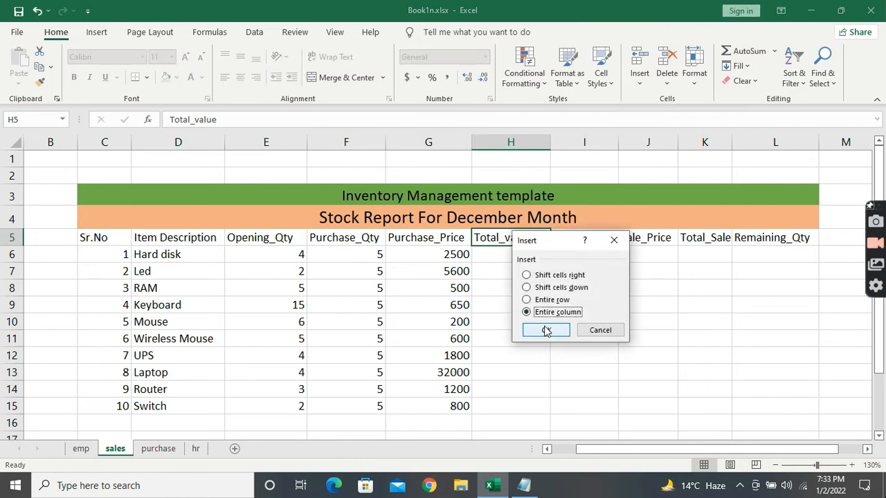
click(543, 330)
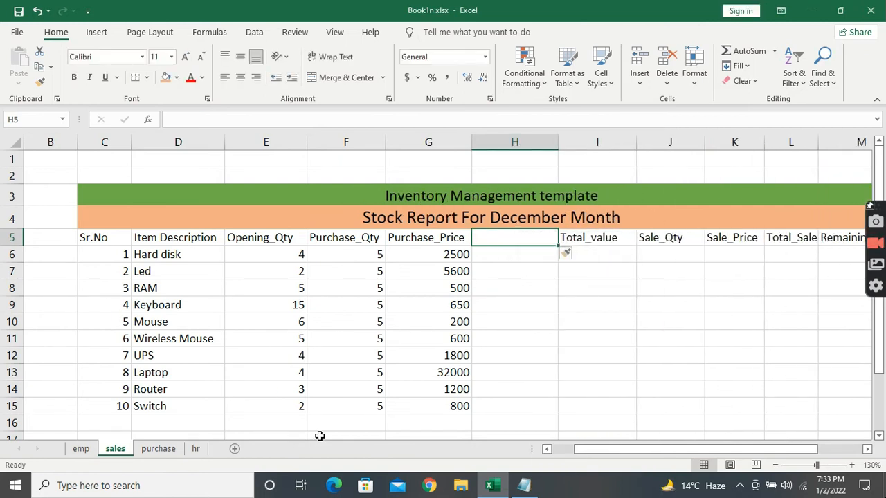
Narrow the empty column B and enter the header total_Avai_Qty in H5 of the new column.
drag(77, 142, 49, 141)
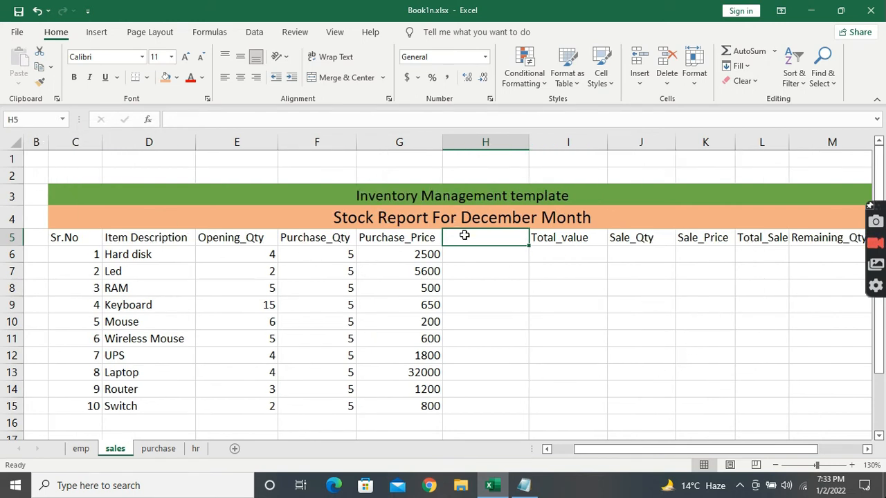
text(total_Avai_Qty)
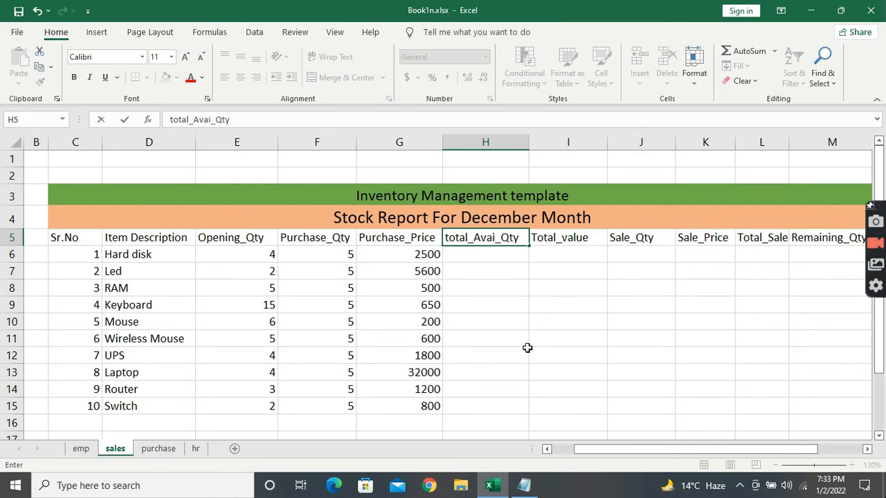
click(525, 349)
Delete the entire empty column A beside the stock report.
scroll(486, 329, down, 1)
scroll(485, 324, down, 1)
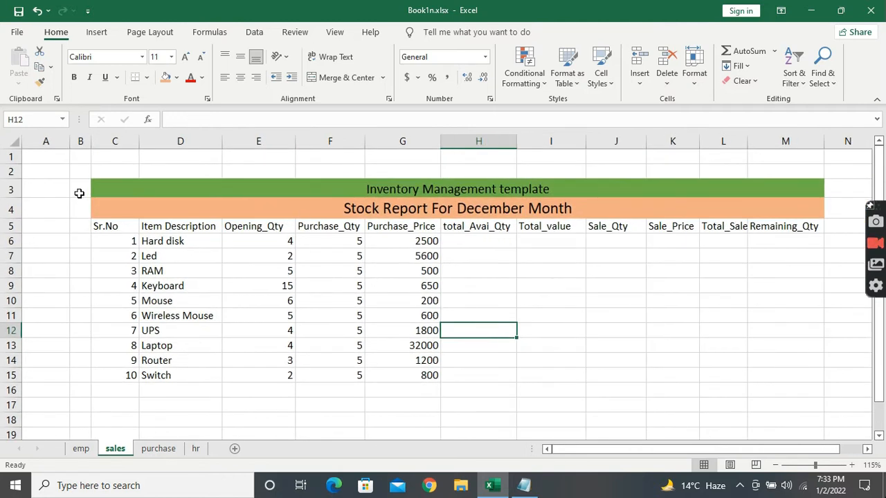
click(45, 202)
right_click(48, 203)
click(77, 294)
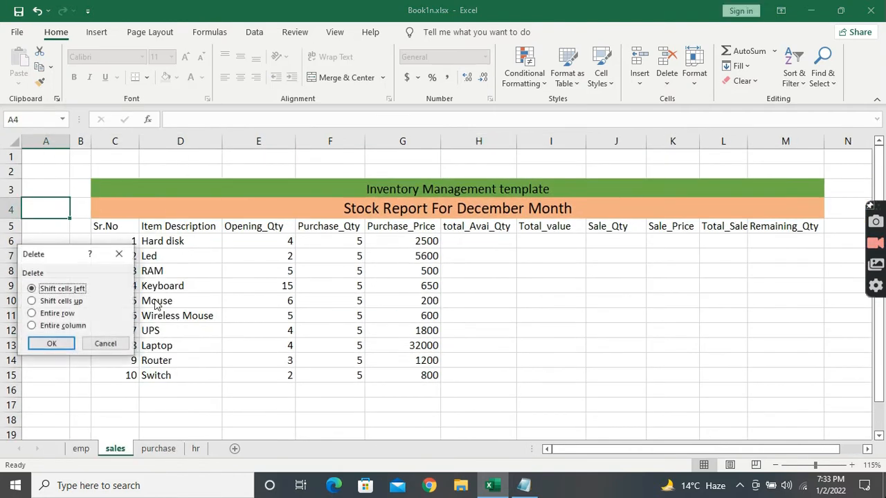
click(33, 326)
click(56, 339)
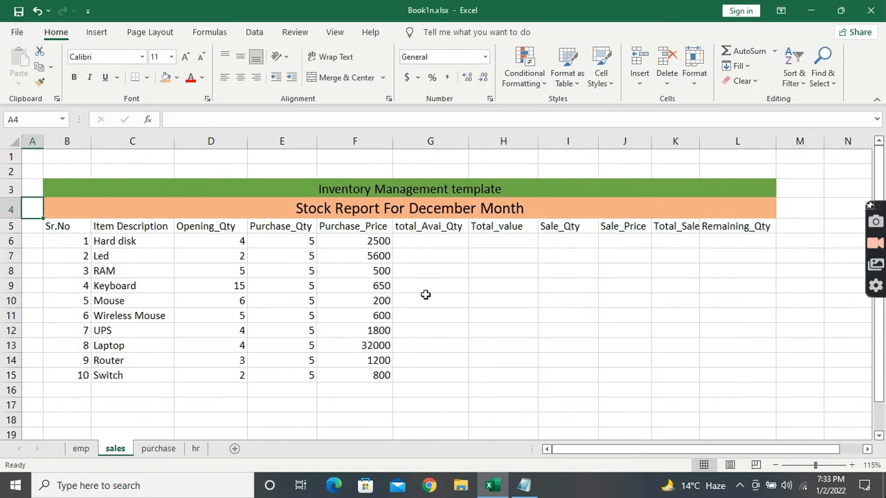
scroll(402, 312, up, 1)
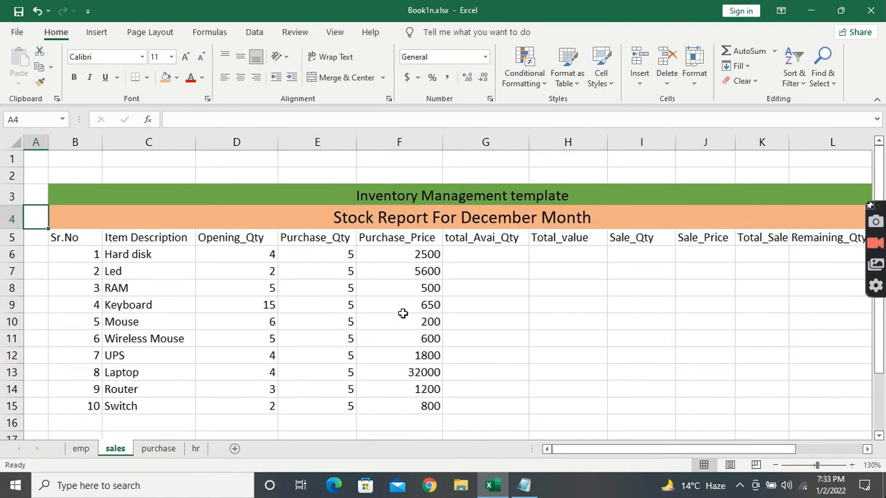
click(775, 465)
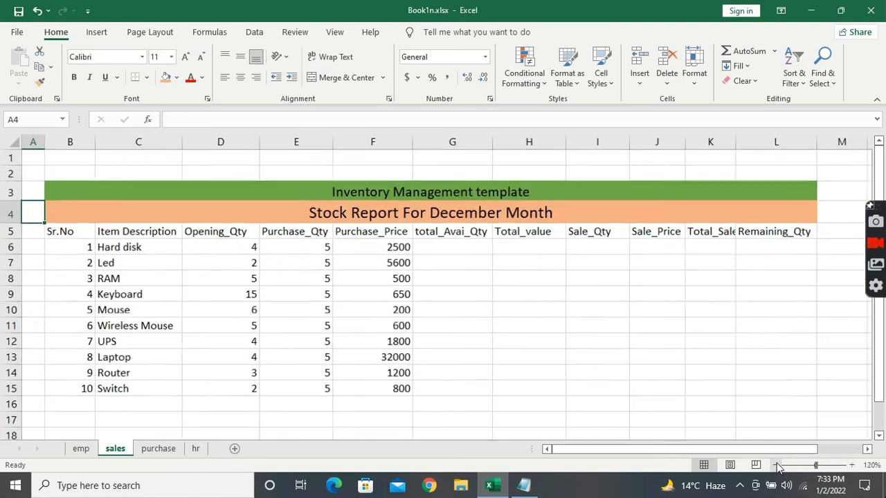
click(447, 249)
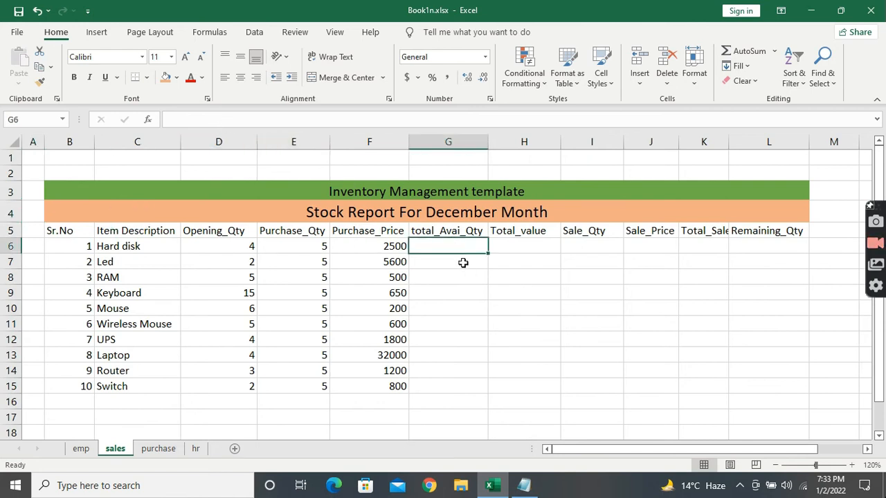
click(235, 242)
click(301, 243)
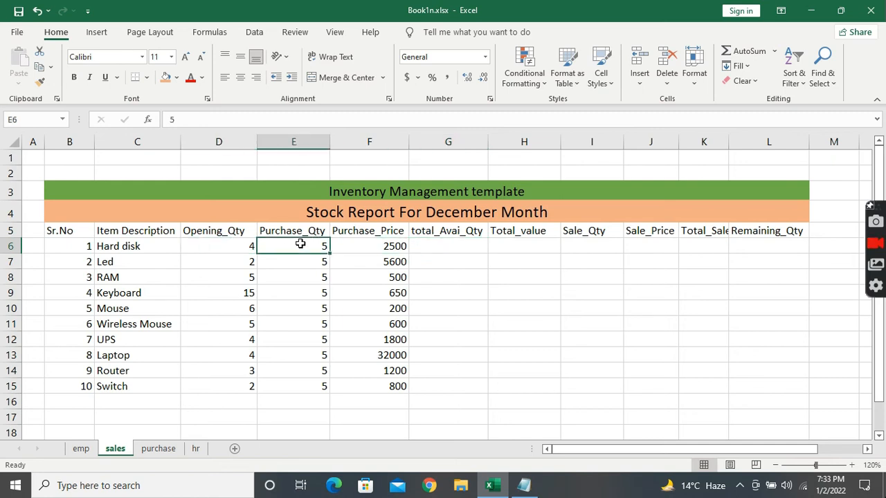
click(442, 247)
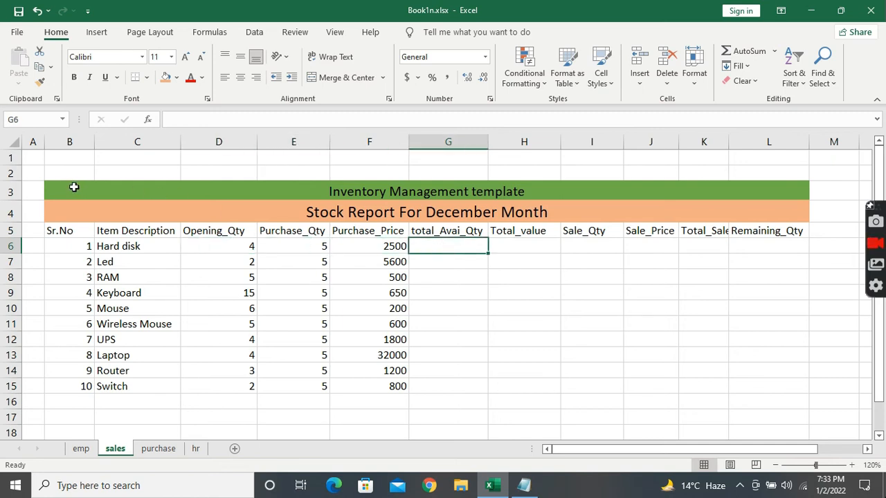
drag(74, 187, 85, 386)
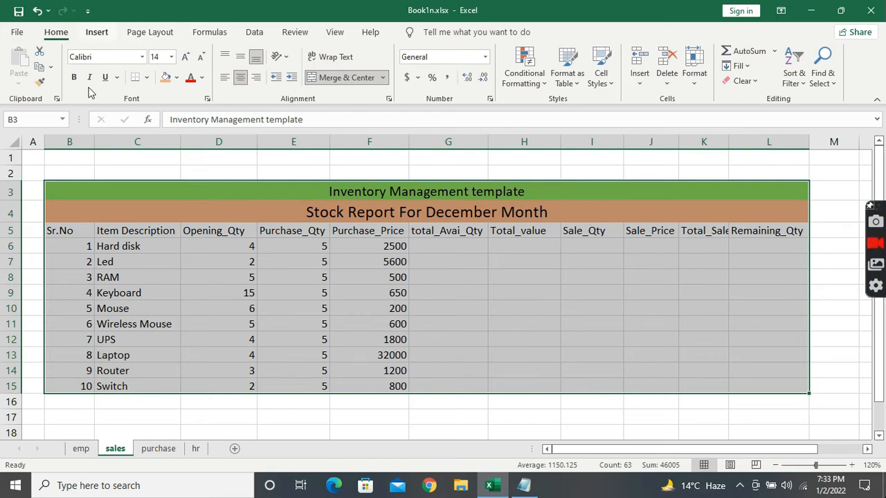
click(97, 32)
click(113, 69)
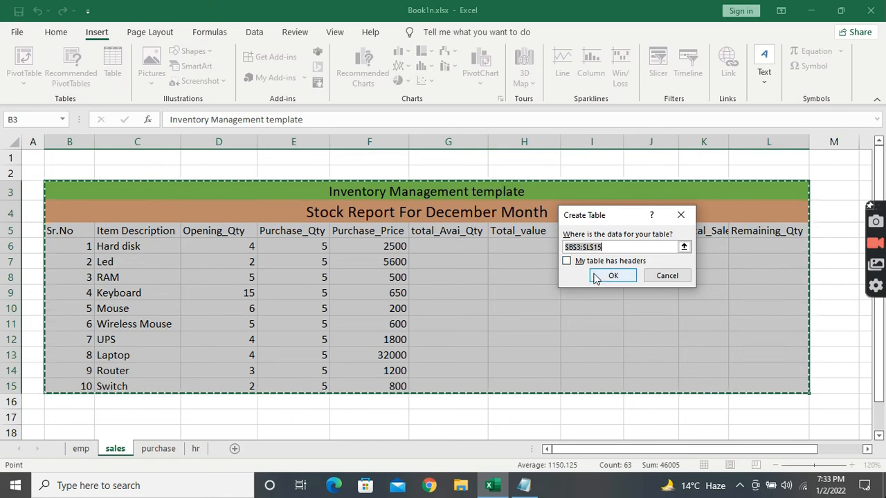
click(668, 276)
Convert the range B5:L15 into a table that uses its first row as headers.
click(61, 234)
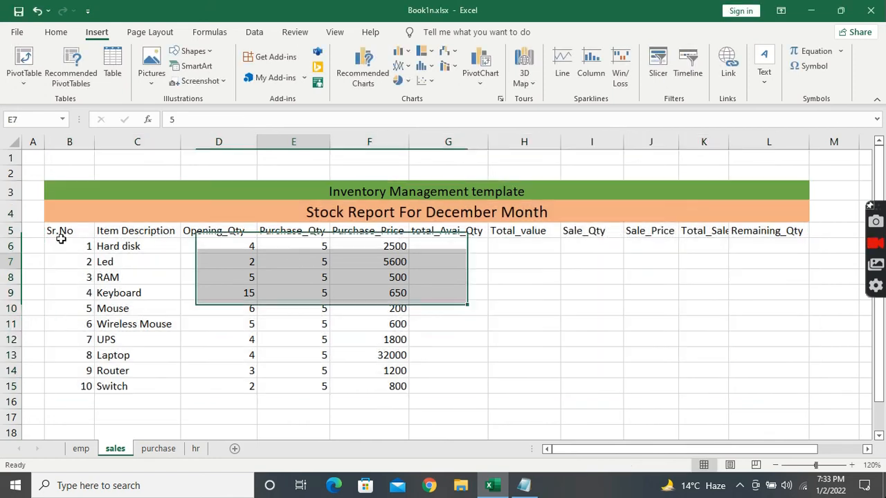
drag(55, 231, 763, 386)
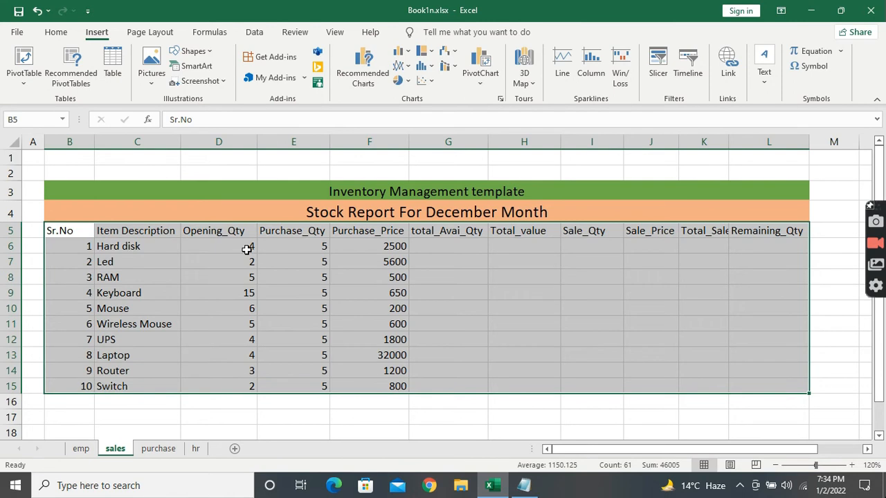
click(113, 70)
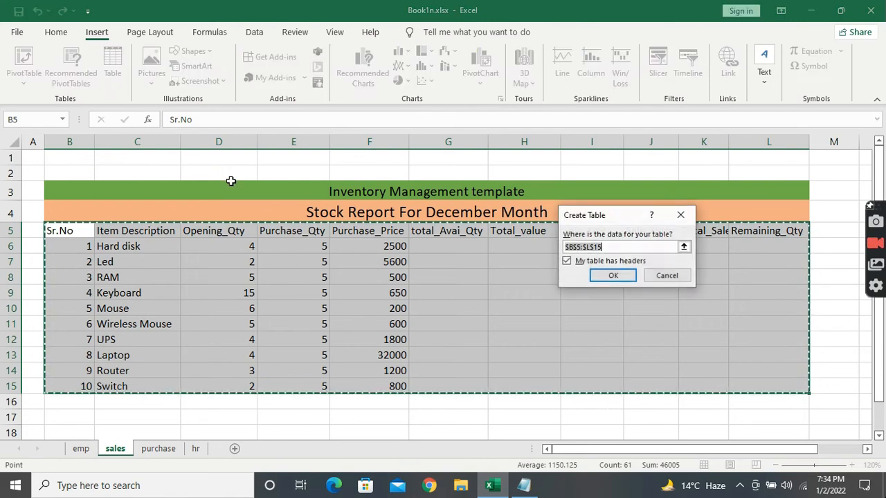
click(614, 276)
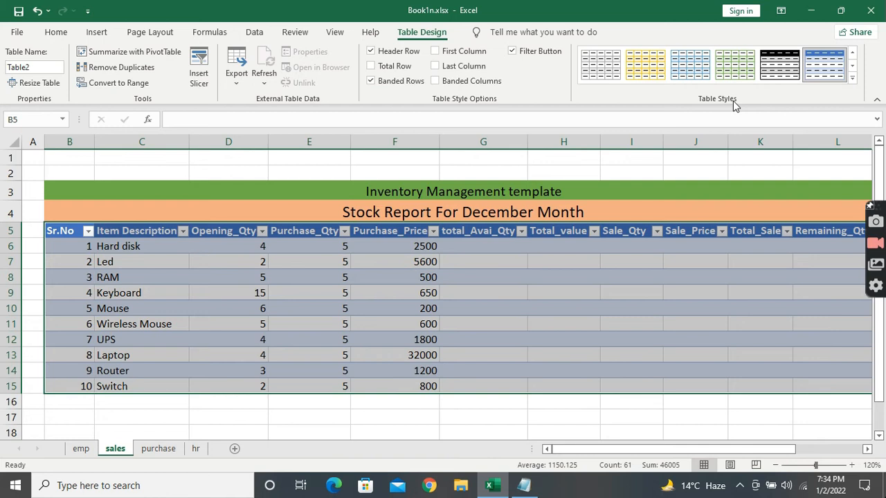
Apply the light table style with a solid black header row and add all borders to the table cells.
click(853, 78)
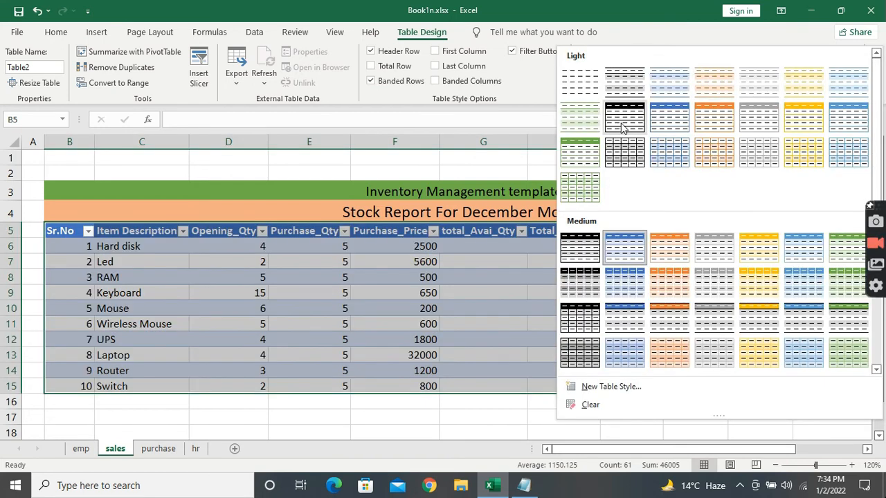
click(622, 123)
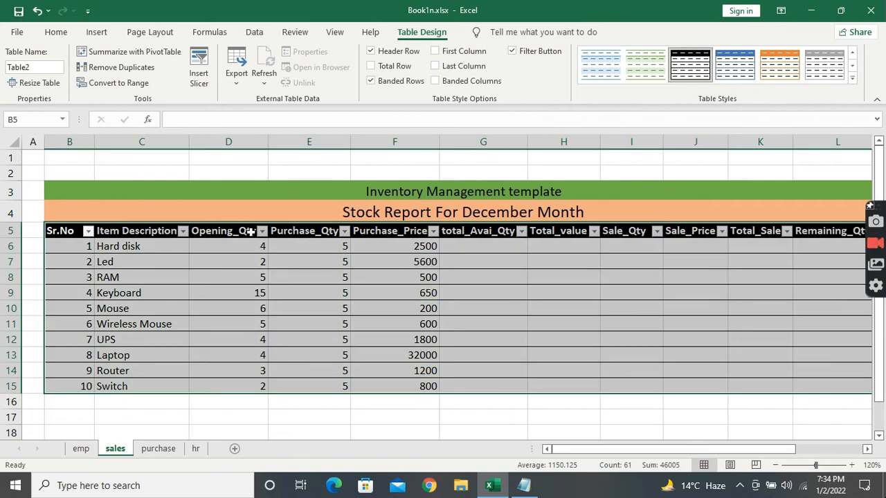
click(66, 32)
click(146, 77)
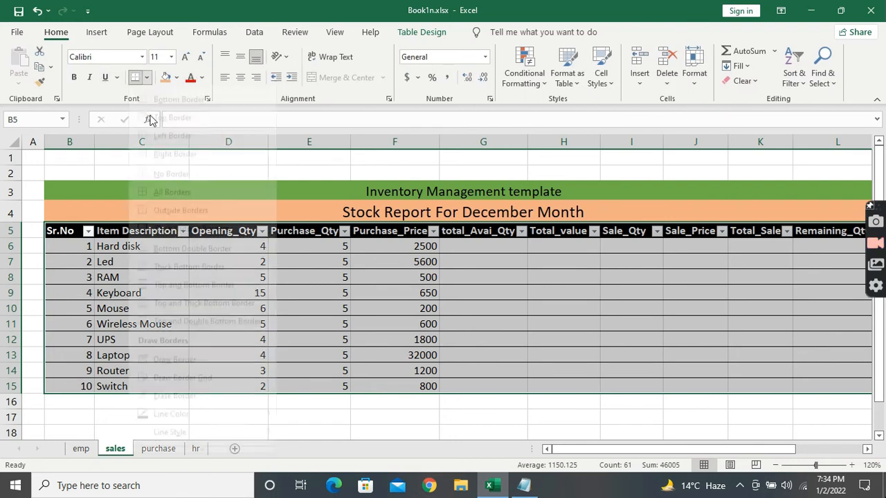
click(163, 204)
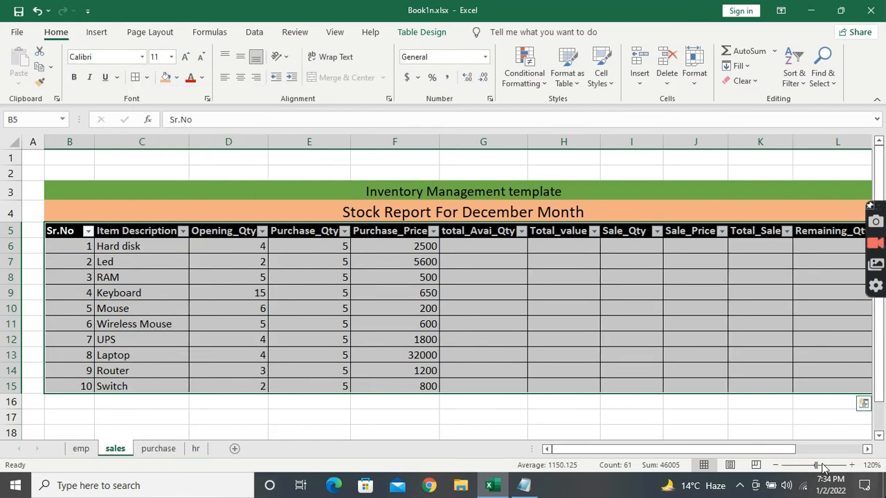
Delete the remaining empty column before Sr.No as an entire column.
click(775, 465)
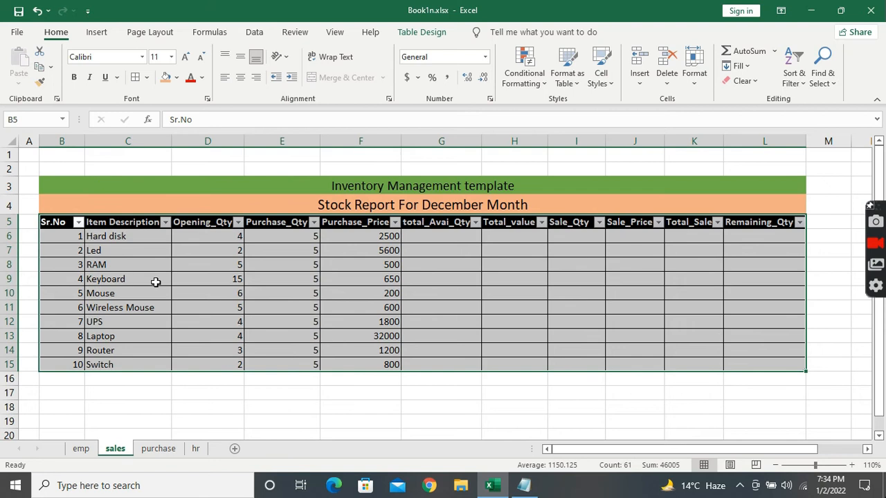
right_click(33, 184)
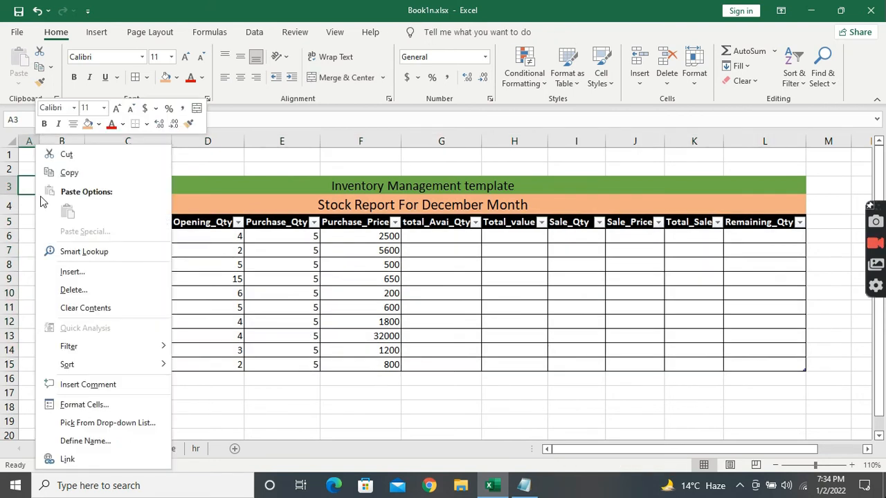
click(66, 291)
click(61, 326)
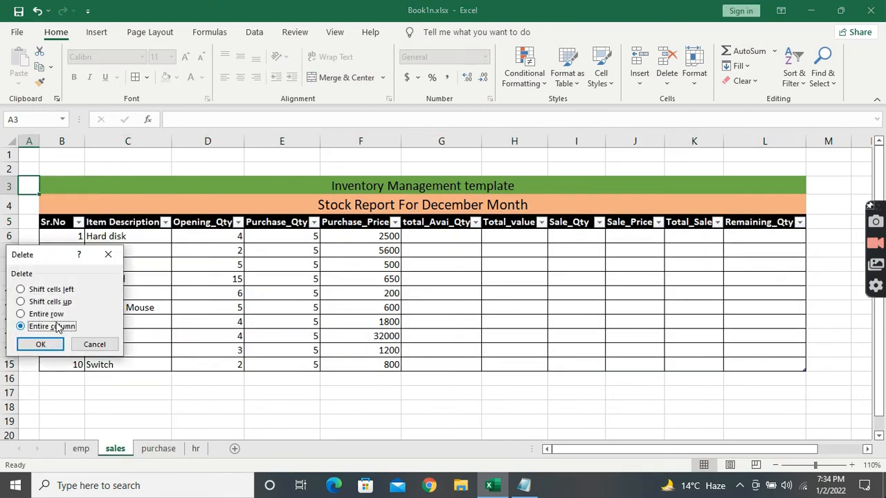
click(43, 346)
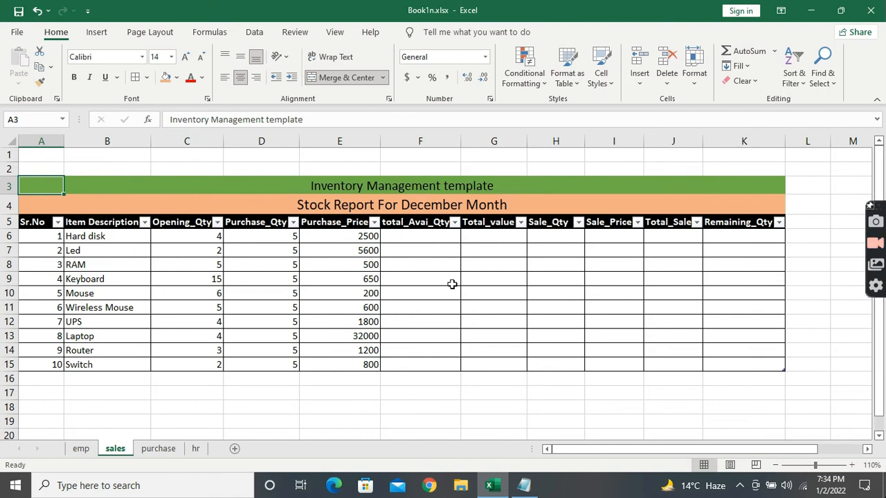
Calculate total_Avai_Qty from F6 down with the formula =[@[Opening_Qty]]+[@[Purchase_Qty]].
click(852, 465)
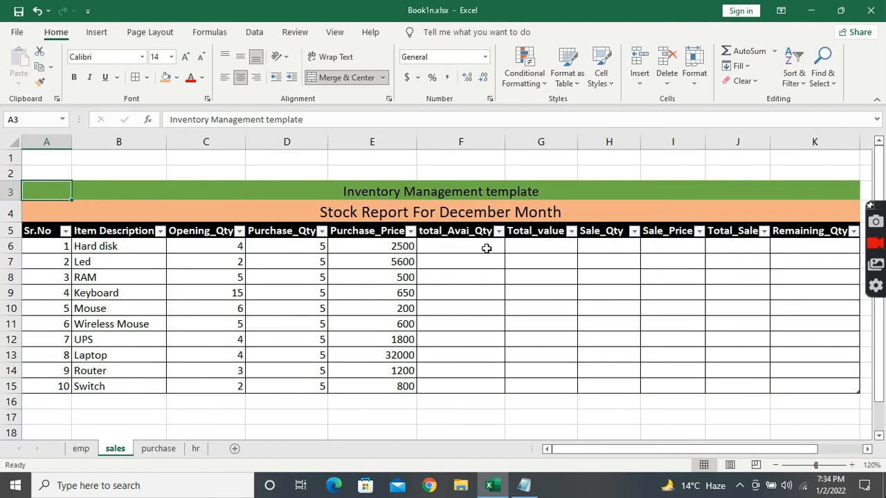
click(485, 247)
click(189, 122)
text(=)
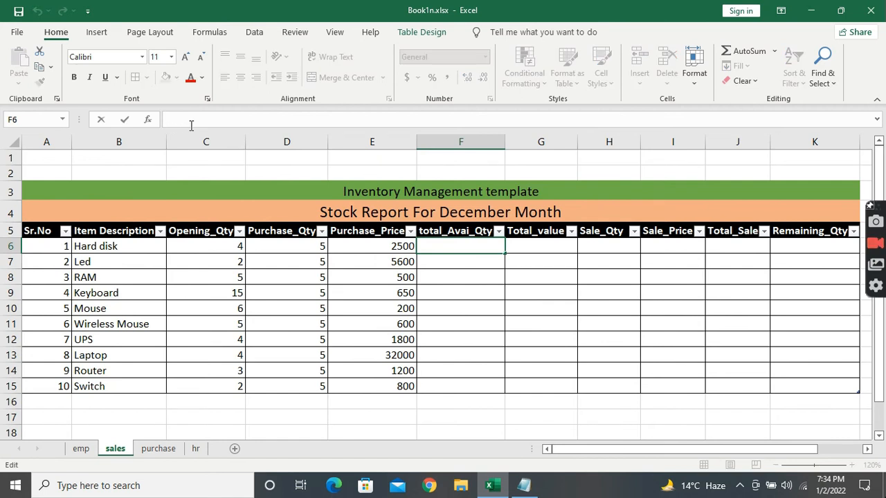
click(217, 246)
text(+)
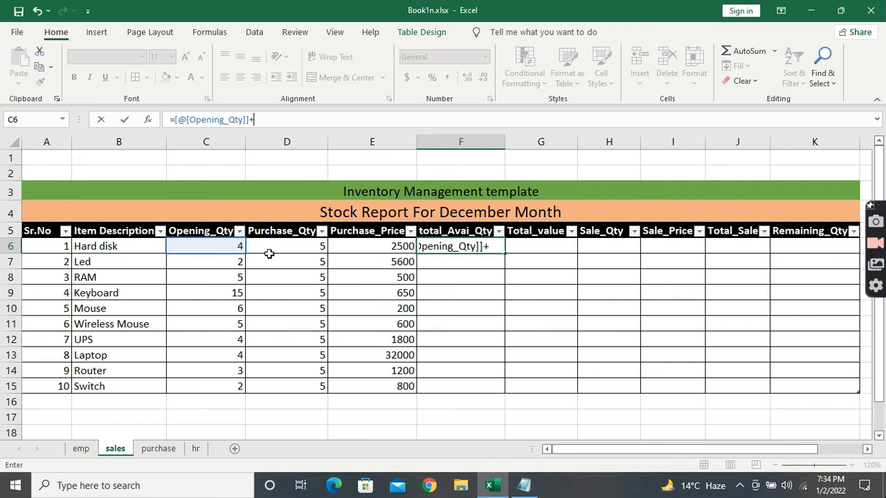
click(294, 248)
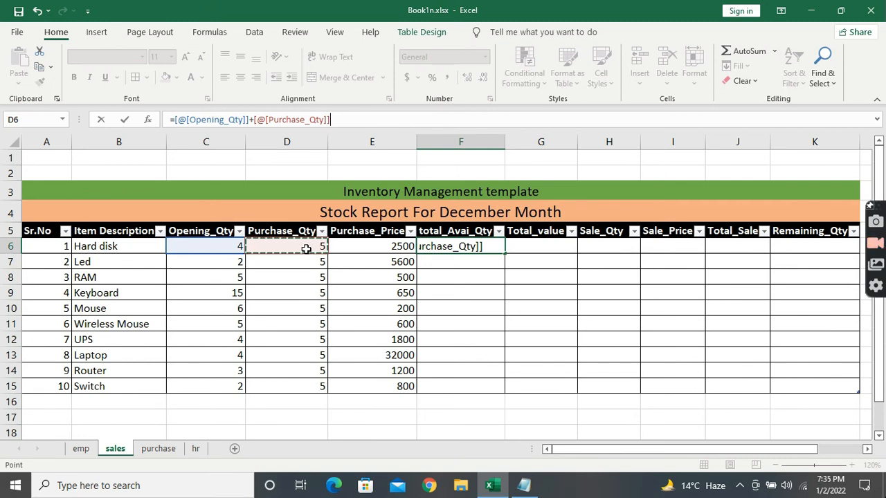
key(Return)
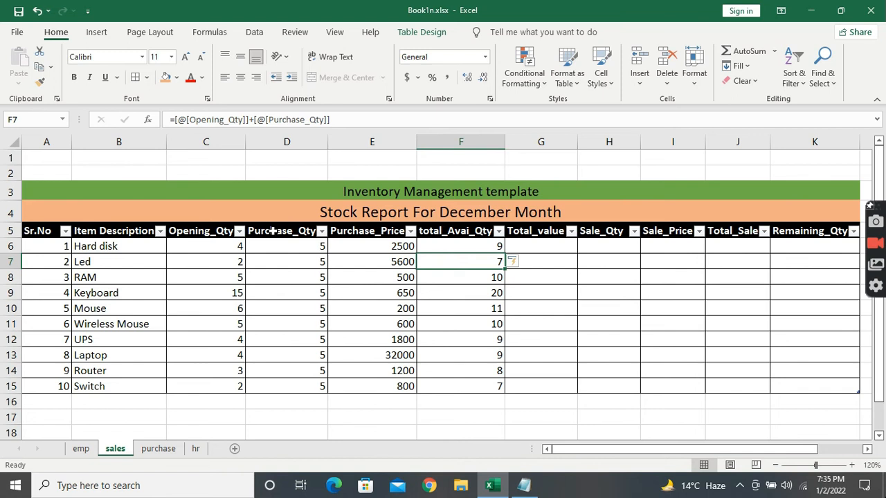
Check total_Avai_Qty against Opening_Qty and Purchase_Qty in the Led, RAM, Keyboard and Mouse rows.
click(235, 261)
click(284, 264)
click(480, 262)
click(243, 276)
click(298, 278)
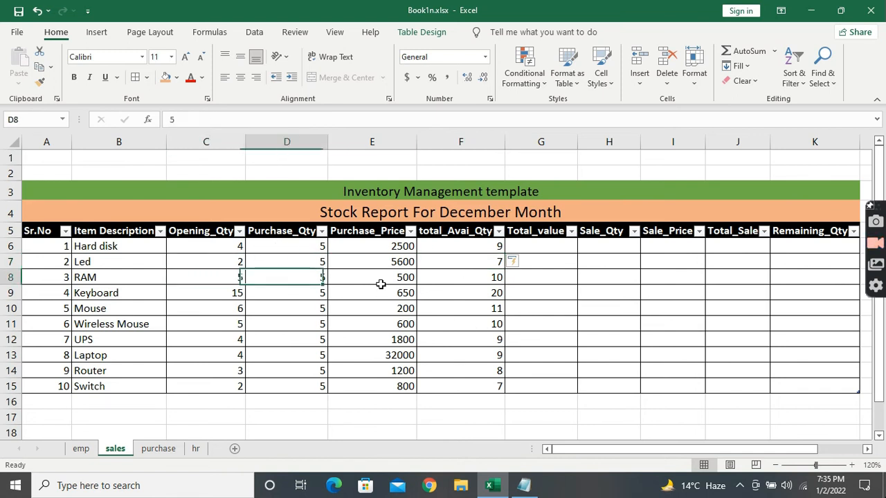
click(496, 283)
click(241, 293)
click(301, 298)
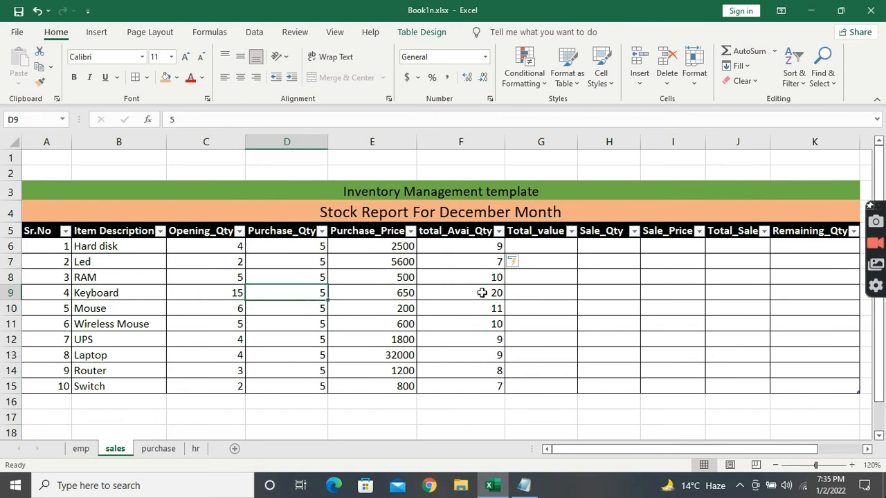
click(482, 293)
click(229, 309)
click(322, 310)
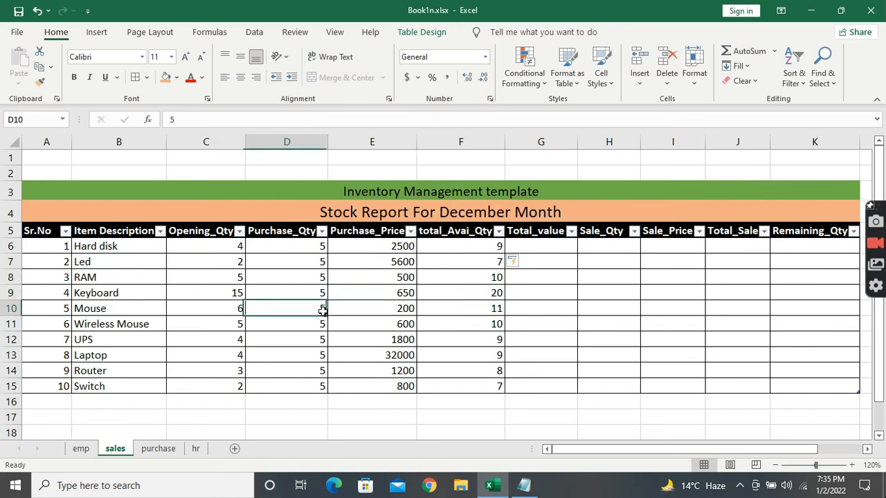
click(494, 309)
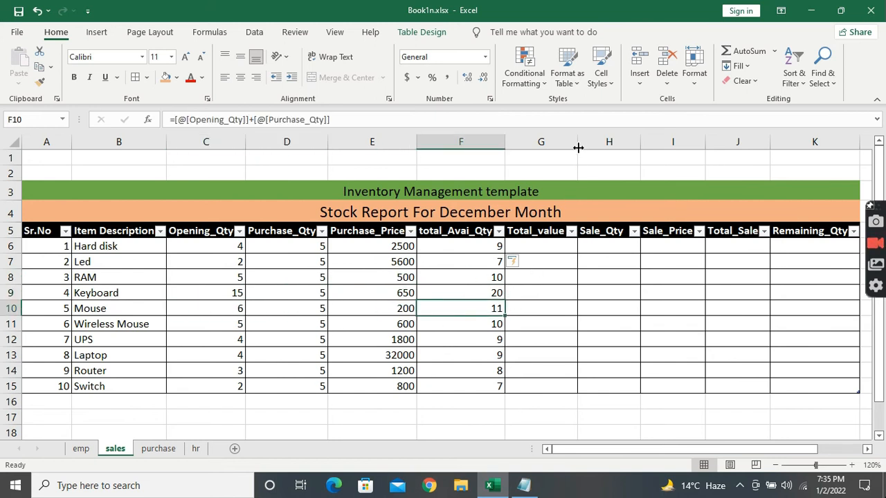
Calculate Total_value from G6 down with the formula =[@[Purchase_Qty]]*[@[Purchase_Price]].
click(546, 246)
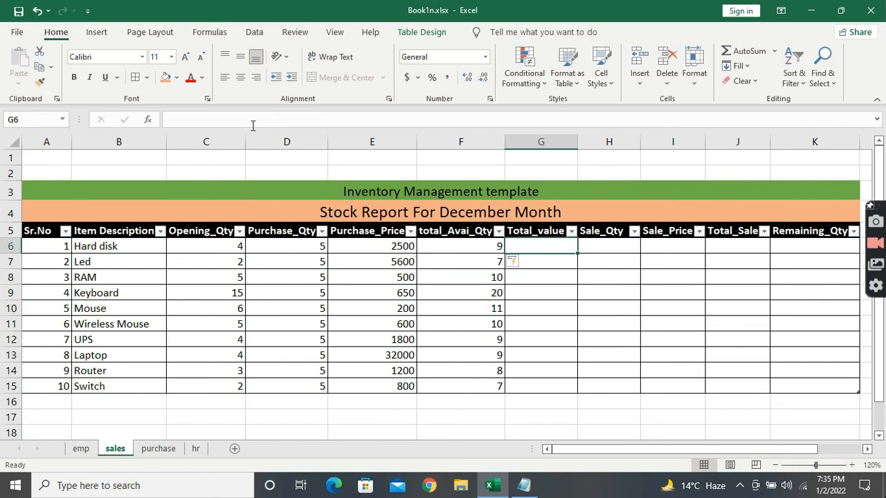
text(=)
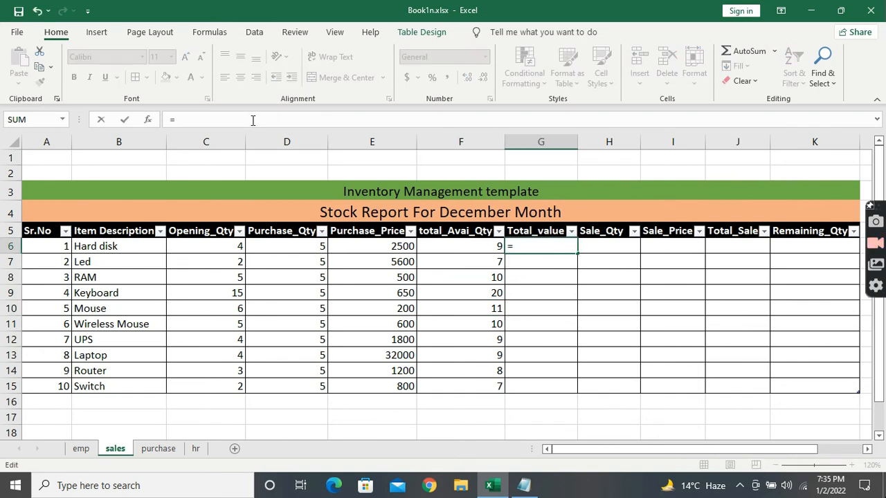
click(295, 245)
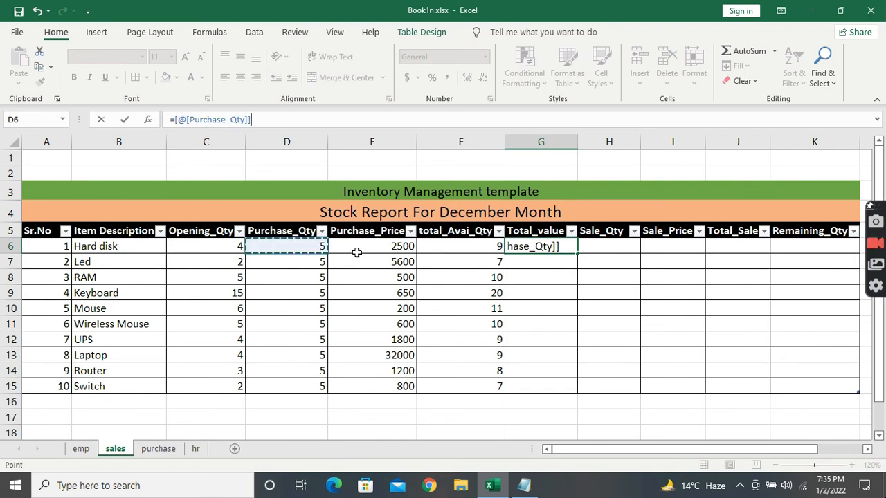
text(*)
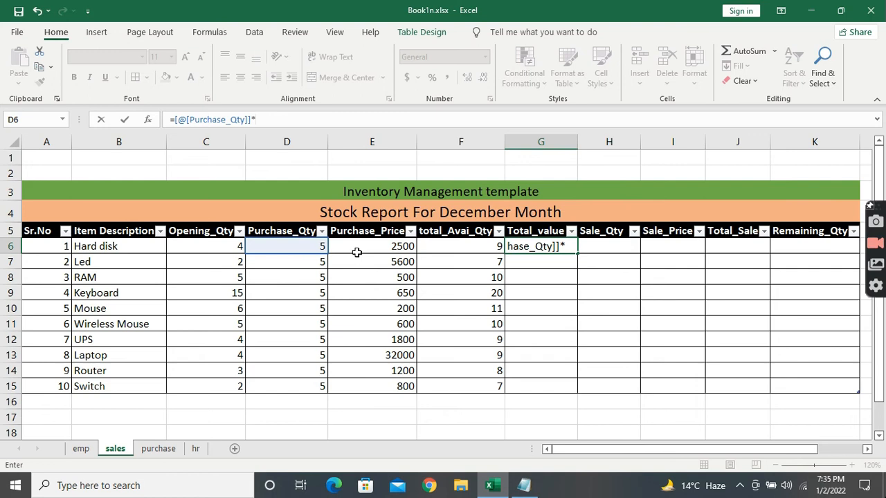
click(372, 247)
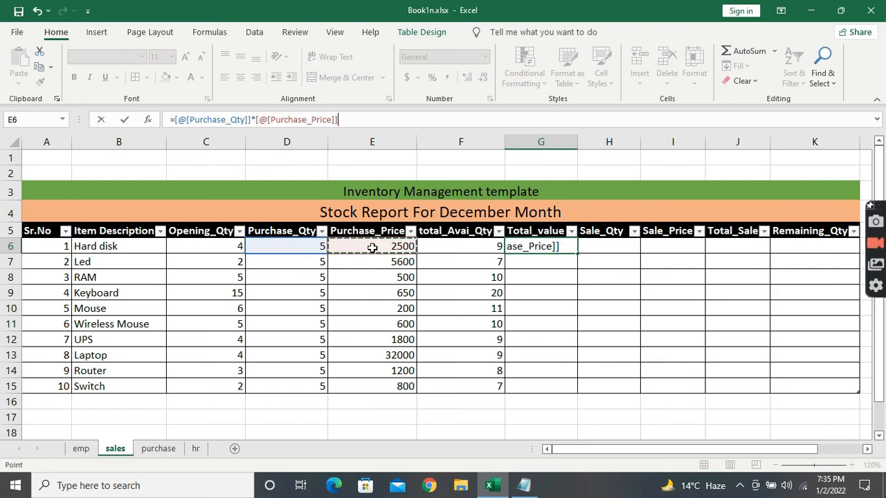
key(Return)
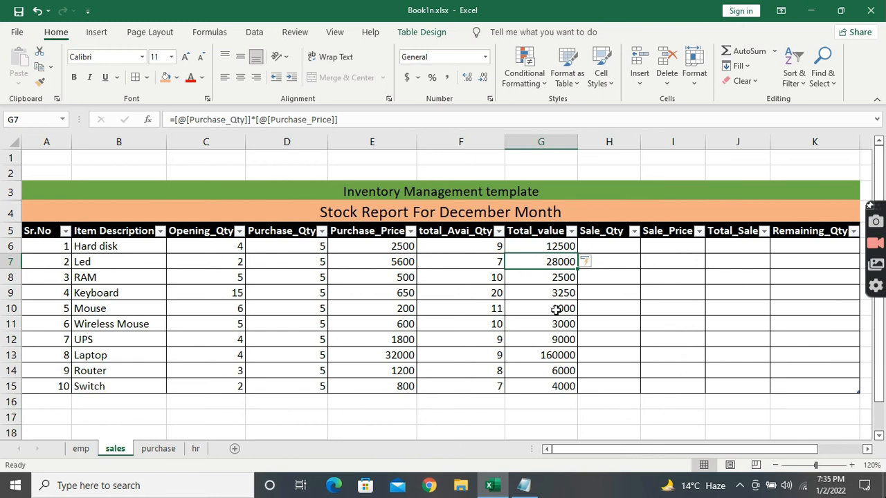
Fill Sale_Qty from H6 to H15 with 5, 4, 6, 10, 9, 5, 4, 4, 6 and 2.
click(605, 246)
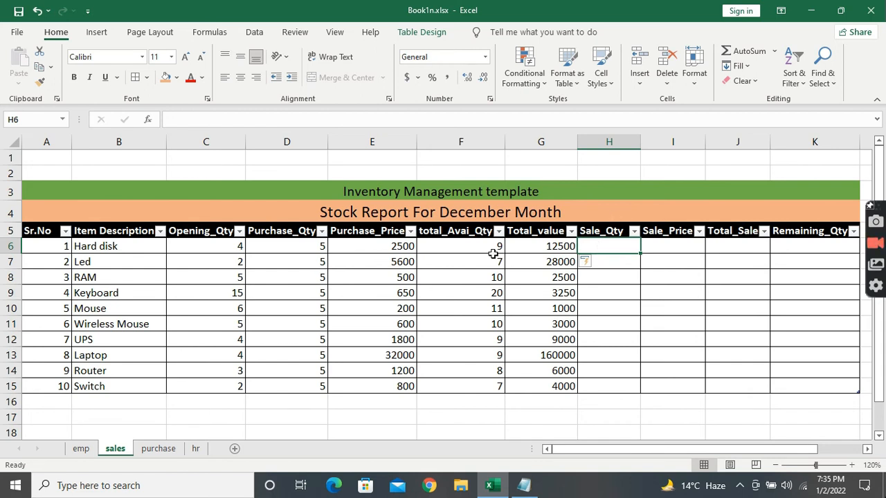
text(5)
key(Return)
text(4)
key(Return)
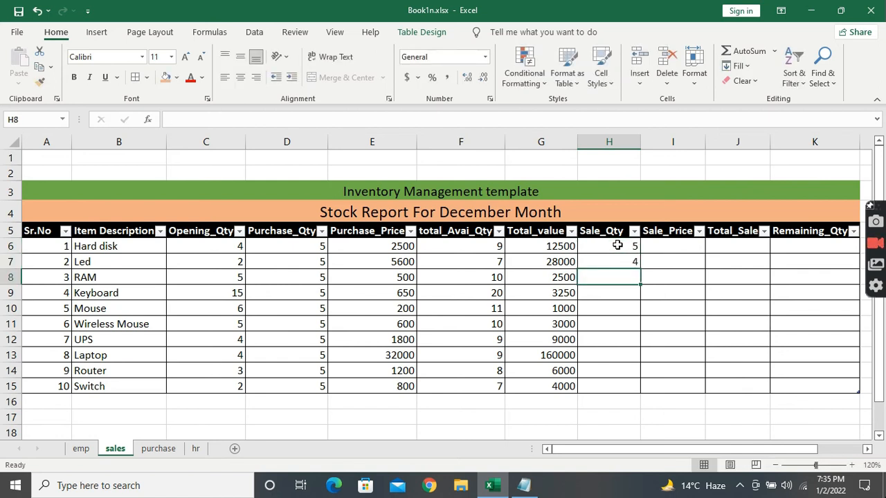
text(6)
key(Return)
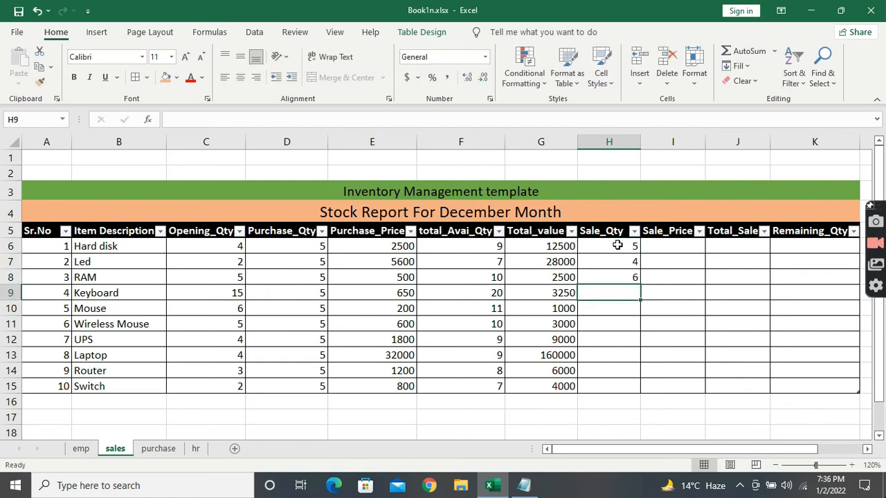
text(10)
key(Return)
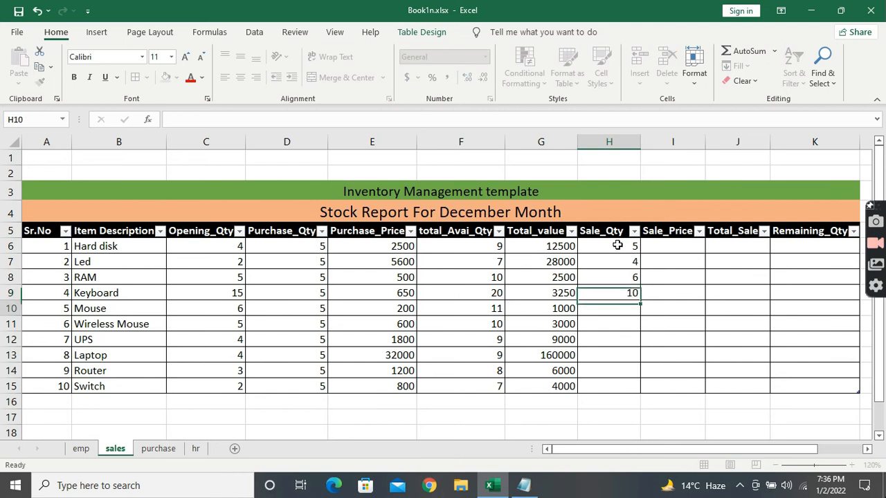
text(9)
key(Return)
text(5)
key(Return)
text(4)
key(Return)
text(4)
key(Return)
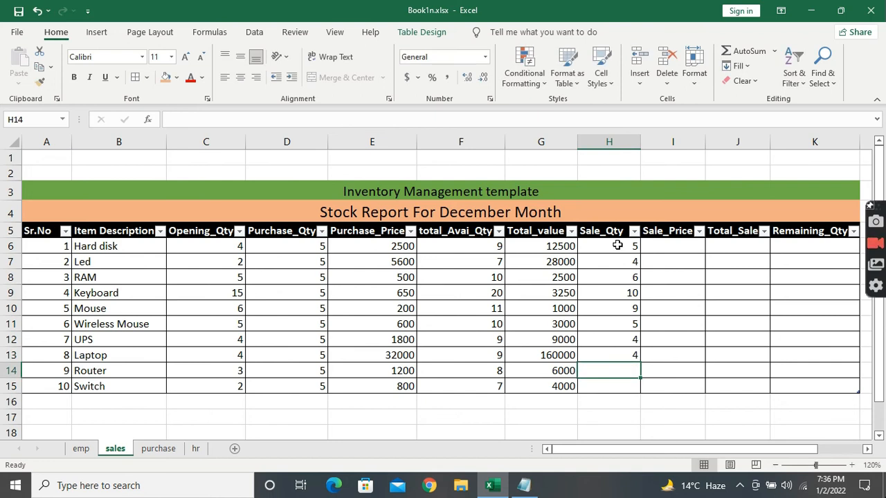
text(6)
key(Return)
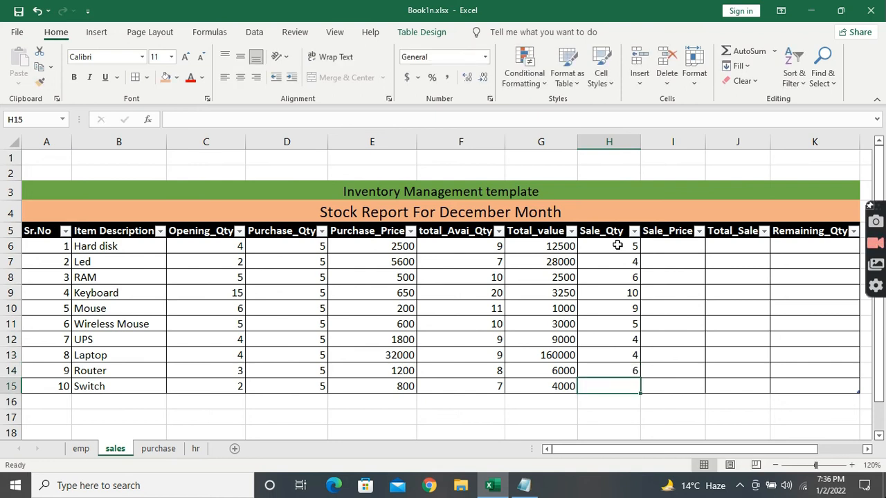
text(2)
key(Return)
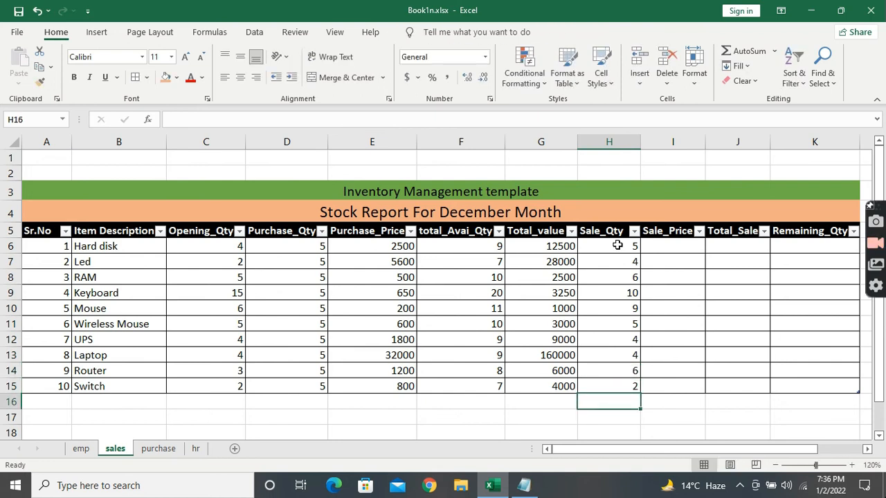
Fill Sale_Price from I6 to I15 with 2700, 6000, 600, 750, 300, 700, 2000, 34000, 1250 and 900.
click(653, 245)
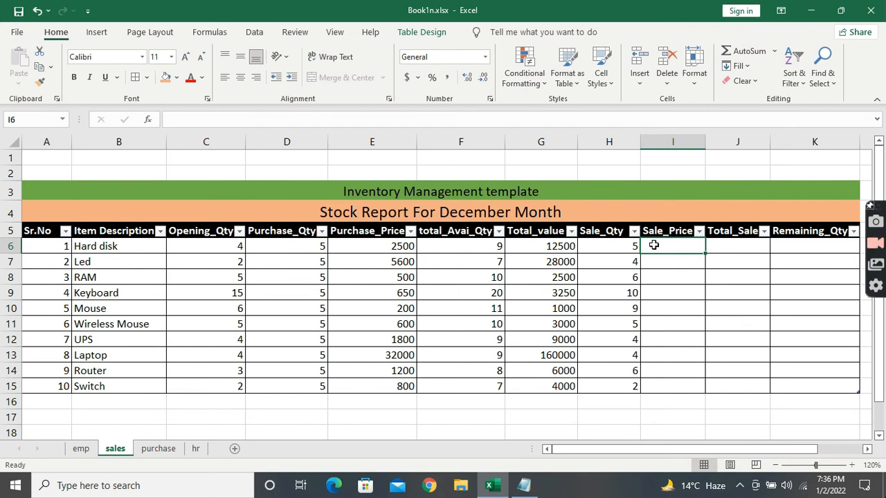
text(2700)
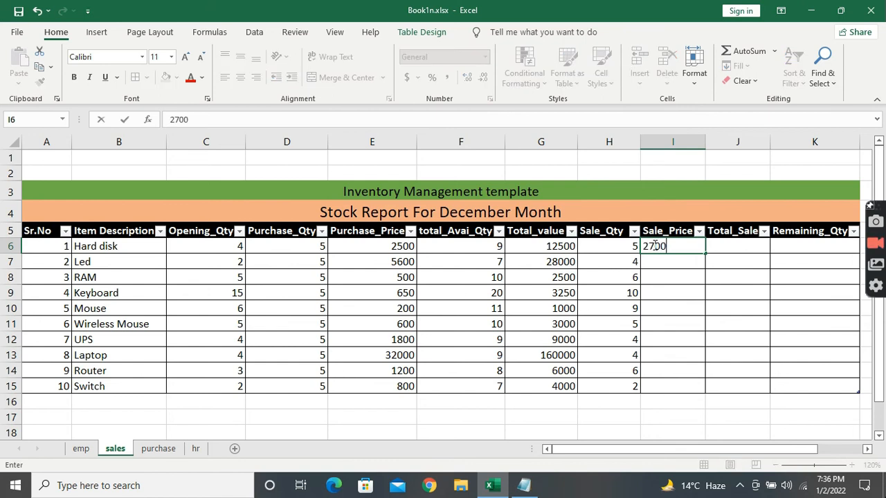
key(Return)
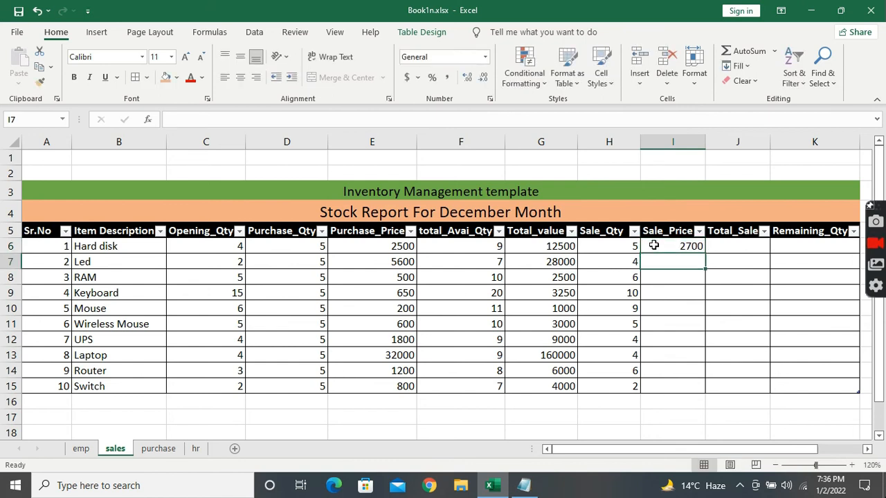
text(6000)
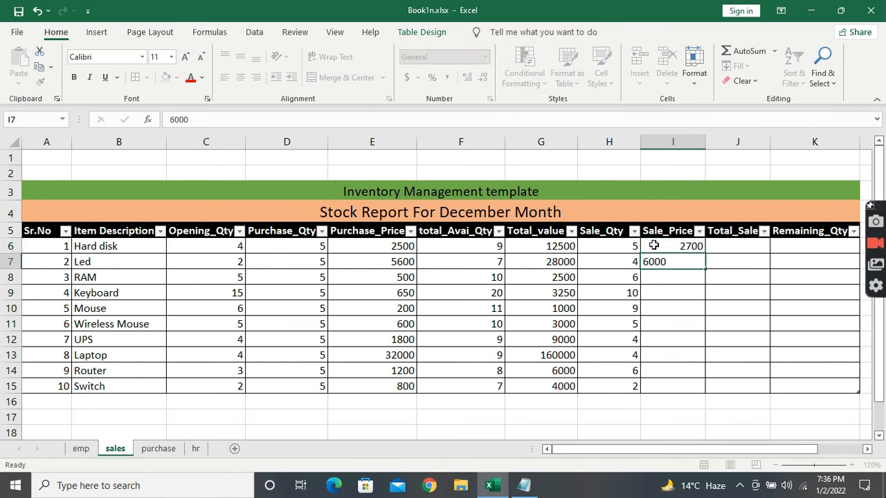
key(Return)
text(600)
key(Return)
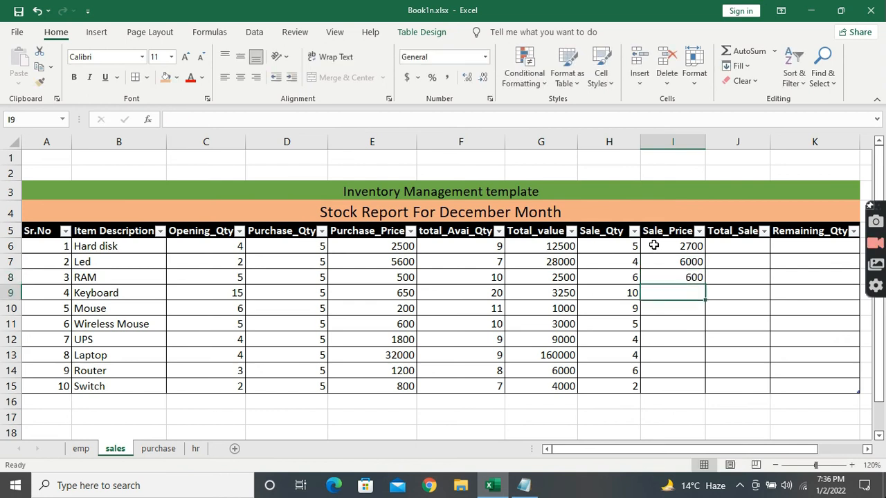
text(750)
key(Return)
text(300)
key(Return)
text(700)
key(Return)
text(2000)
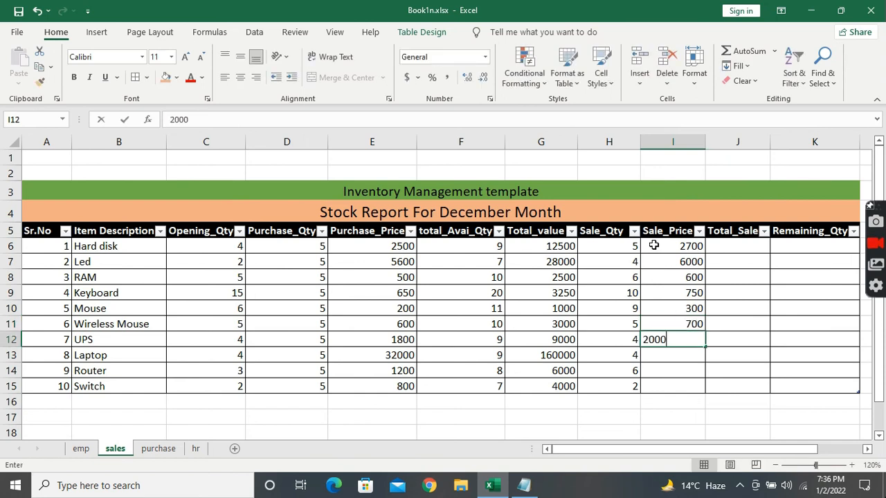
key(Return)
text(34000)
key(Return)
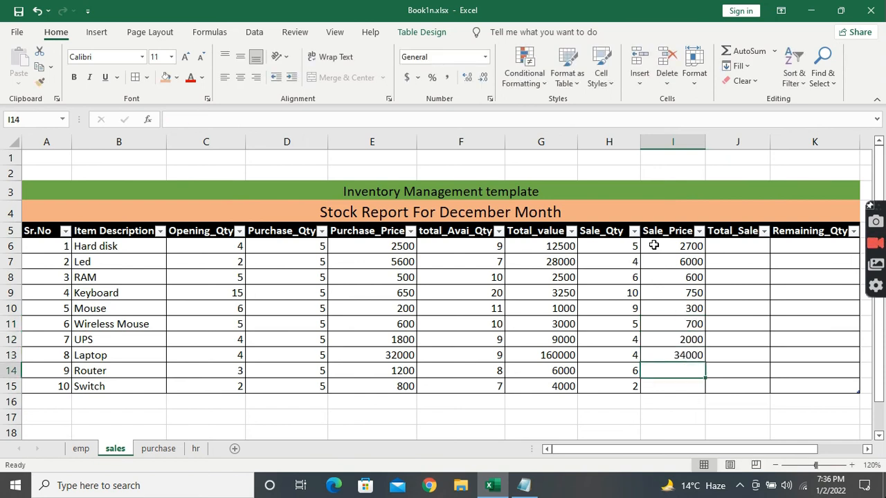
text(1250)
key(Return)
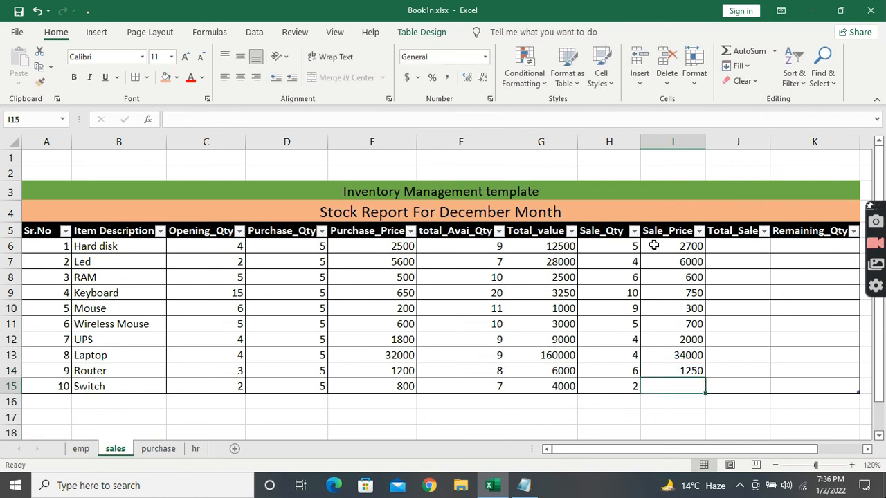
text(900)
key(Return)
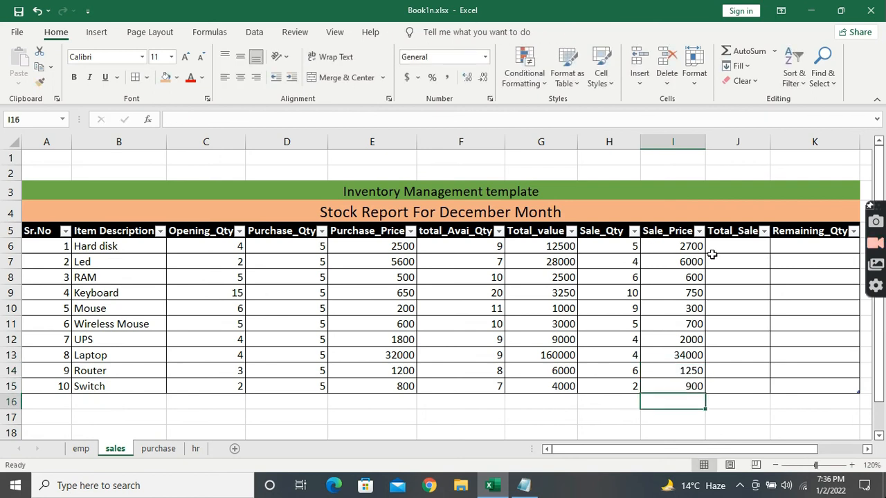
Widen the Total_Sale column slightly and calculate it from J6 down with the formula =[@[Sale_Qty]]*[@[Sale_Price]].
click(752, 249)
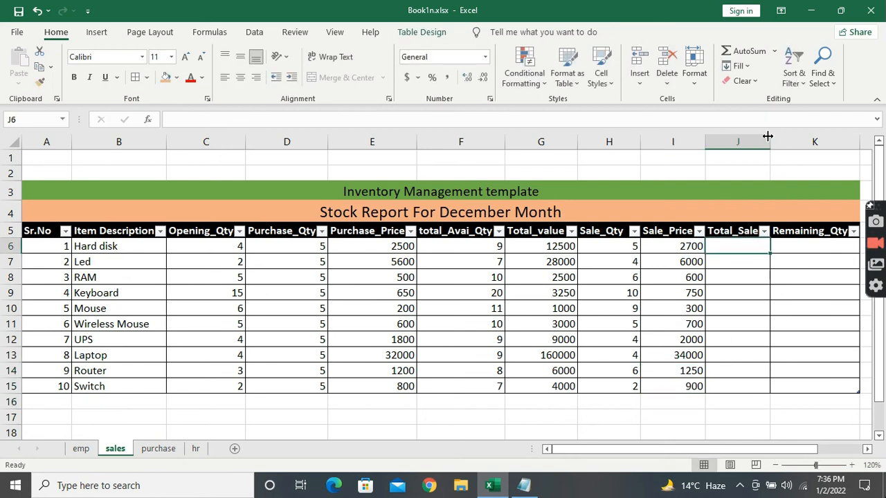
drag(768, 137, 770, 137)
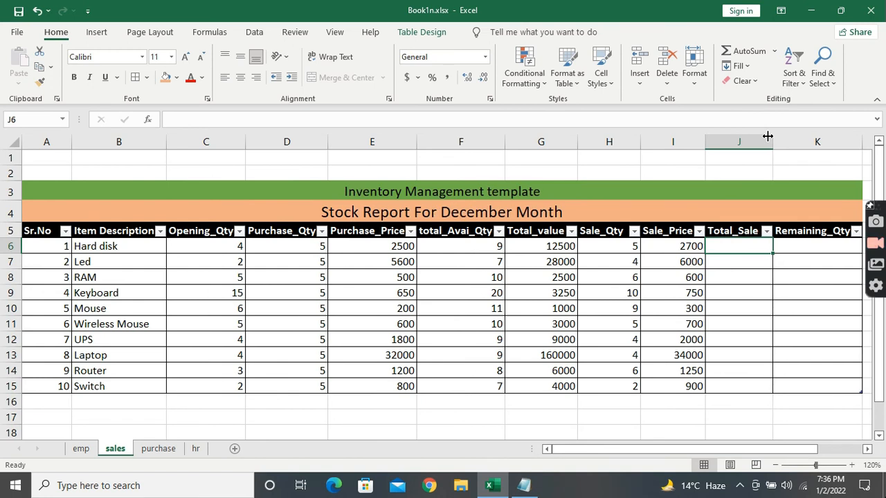
click(614, 245)
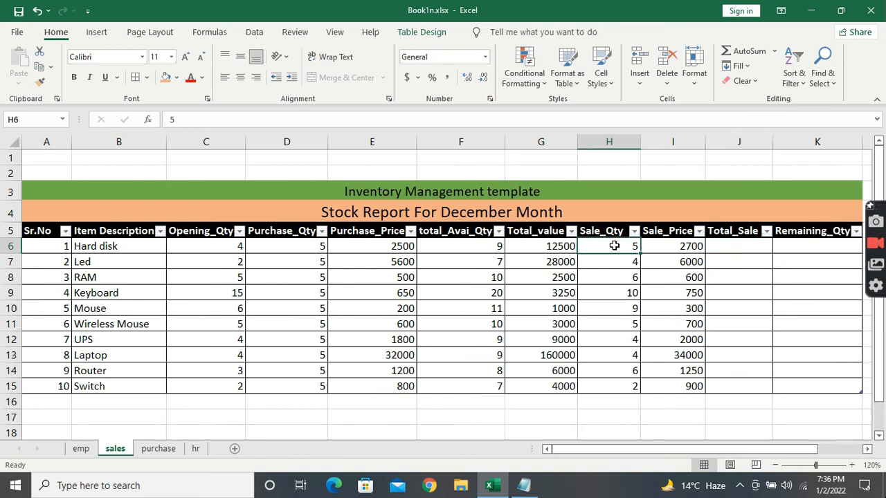
click(681, 246)
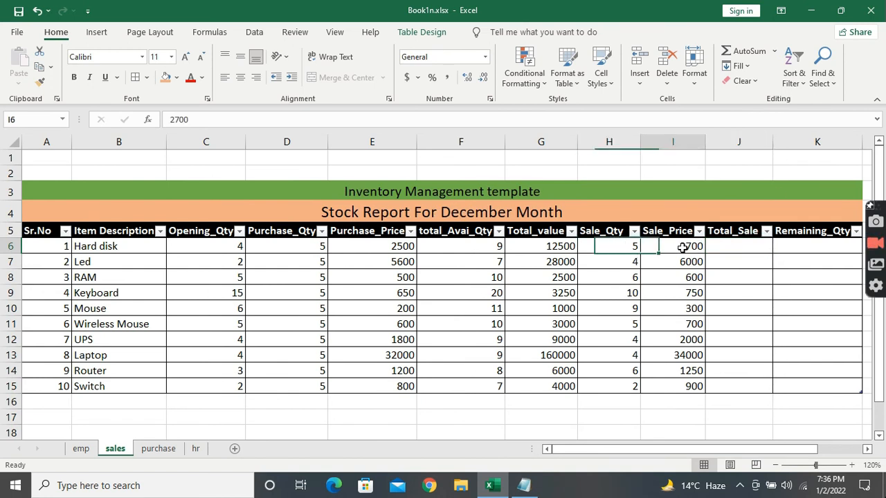
click(729, 247)
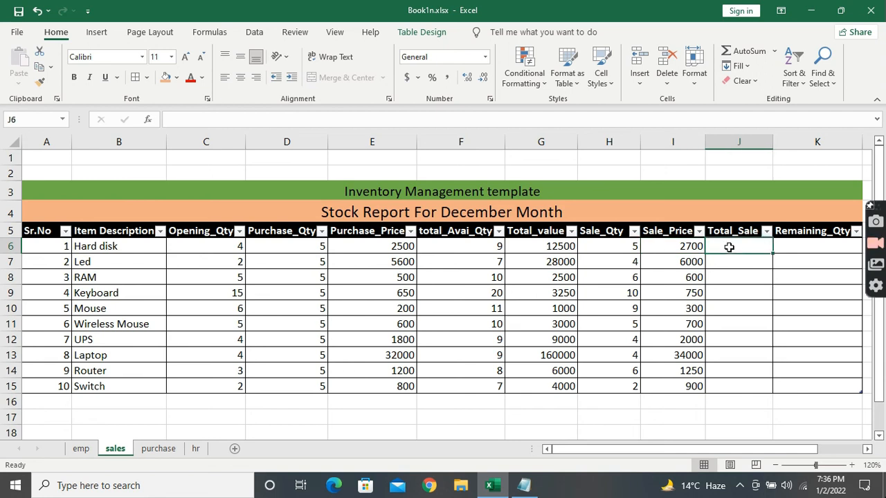
click(316, 121)
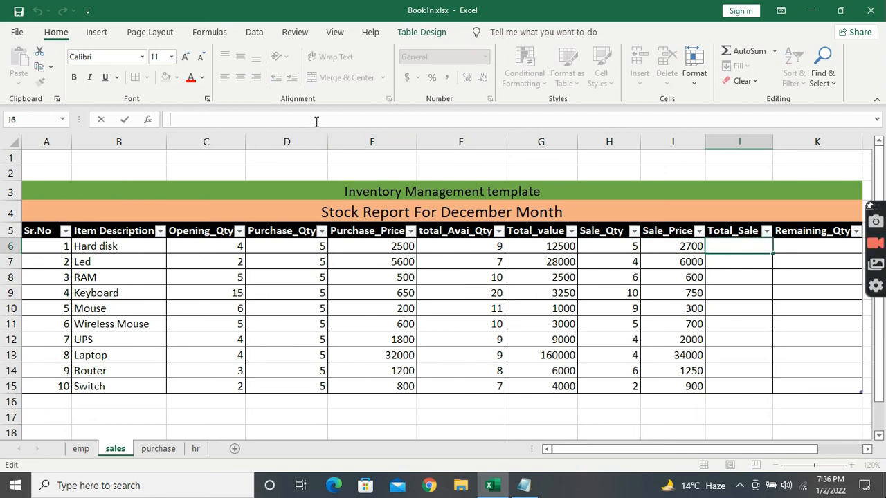
text(=)
click(631, 249)
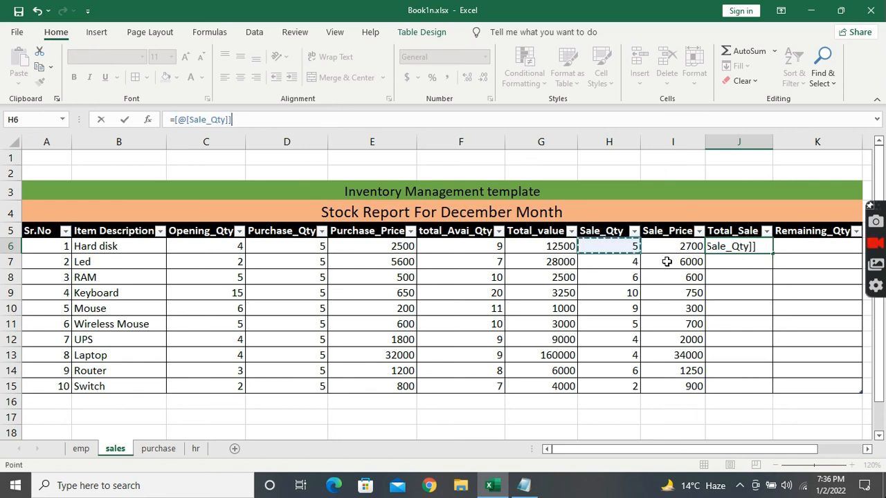
text(*)
click(662, 251)
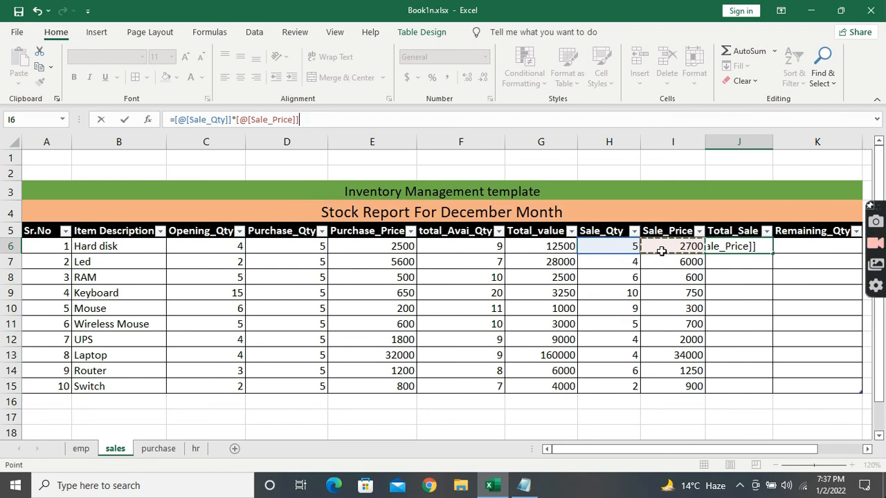
key(Return)
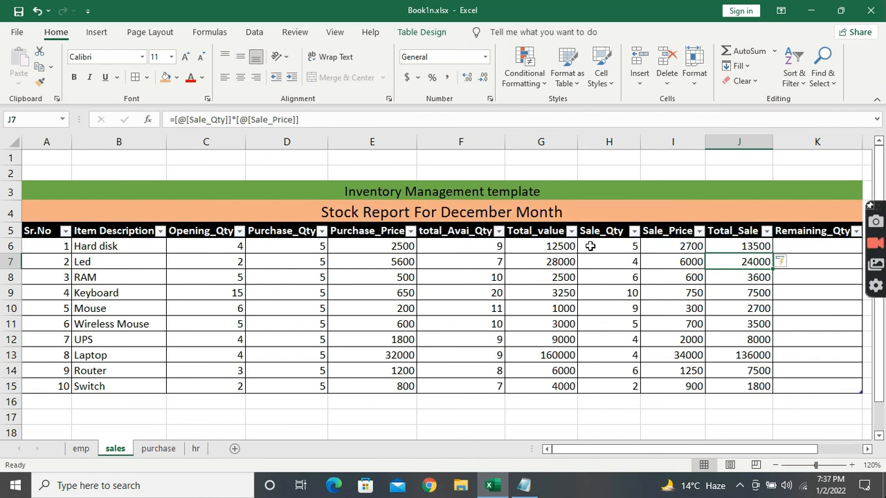
Calculate Remaining_Qty from K6 down with the formula =[@[total_Avai_Qty]]-[@[Sale_Qty]].
click(808, 245)
click(281, 119)
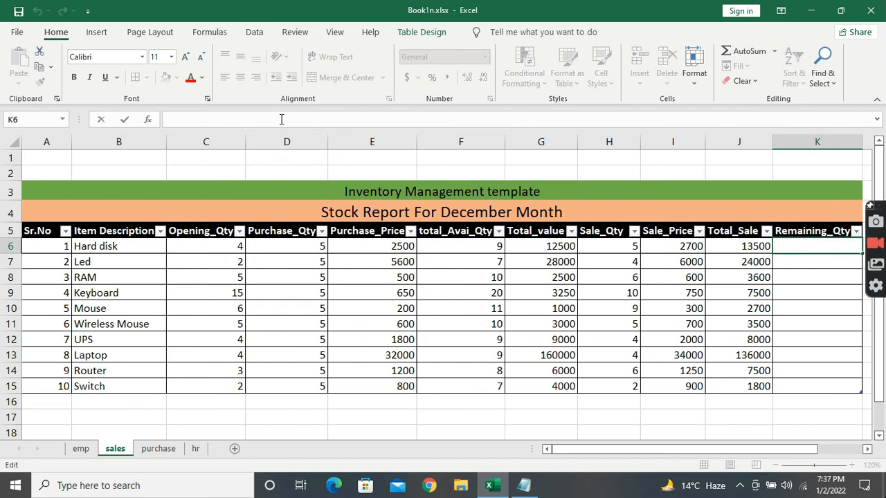
text(=)
click(492, 246)
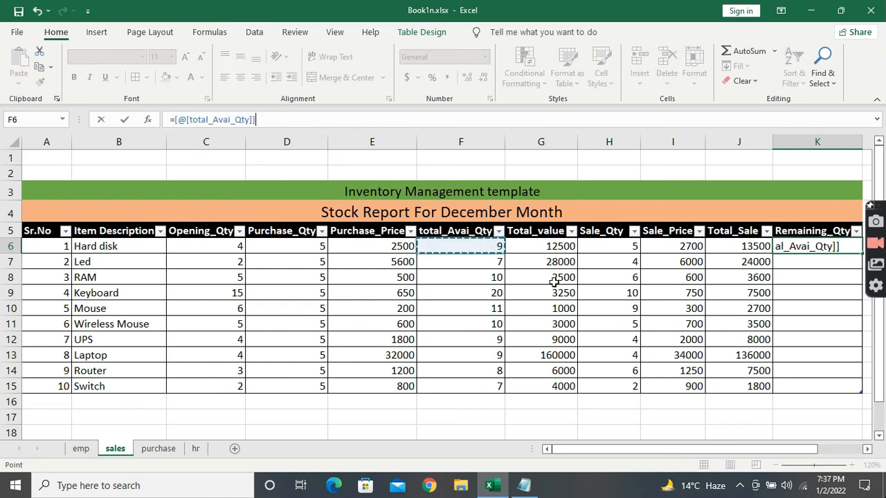
text(-)
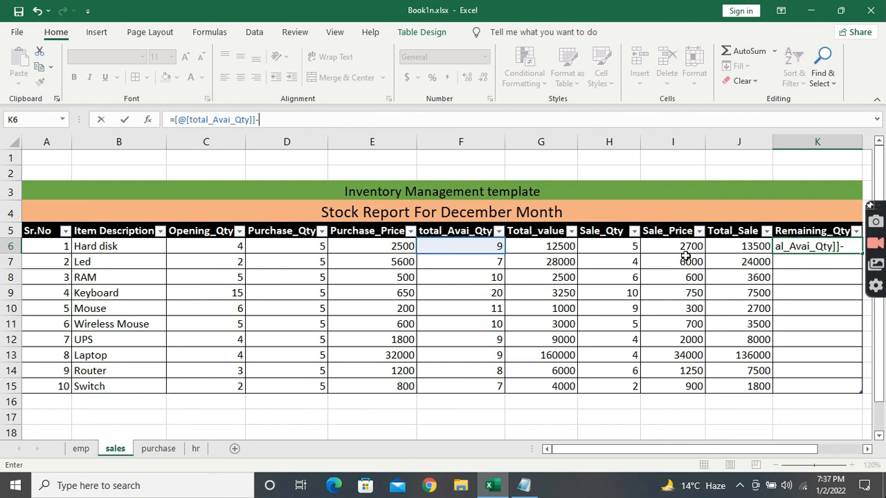
click(603, 247)
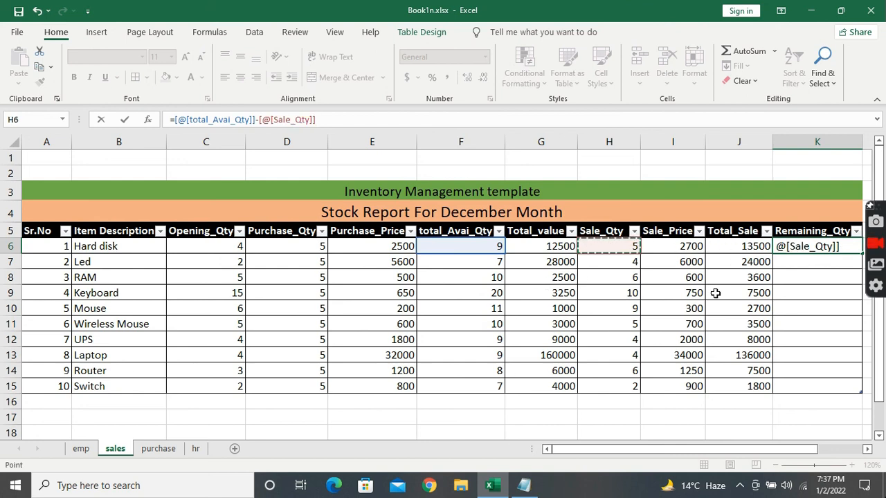
key(Return)
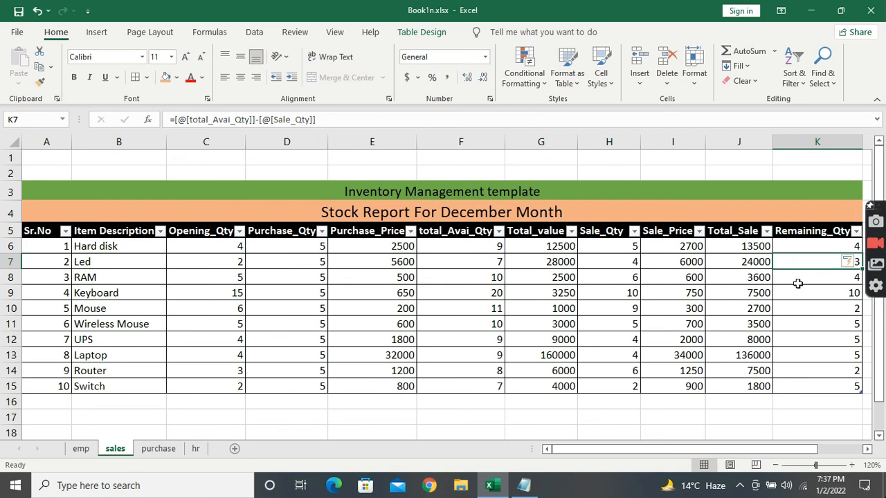
click(776, 465)
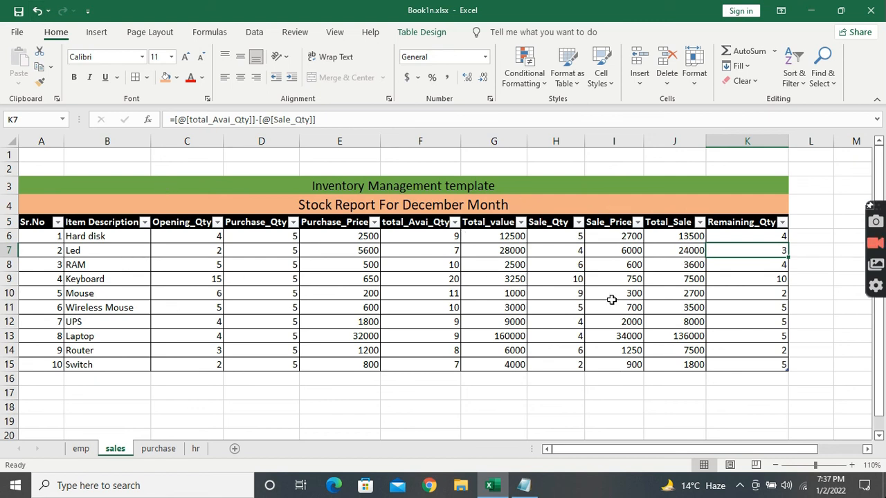
Try an AutoSum total of the Purchase_Price column in E16 and clear it again.
click(329, 377)
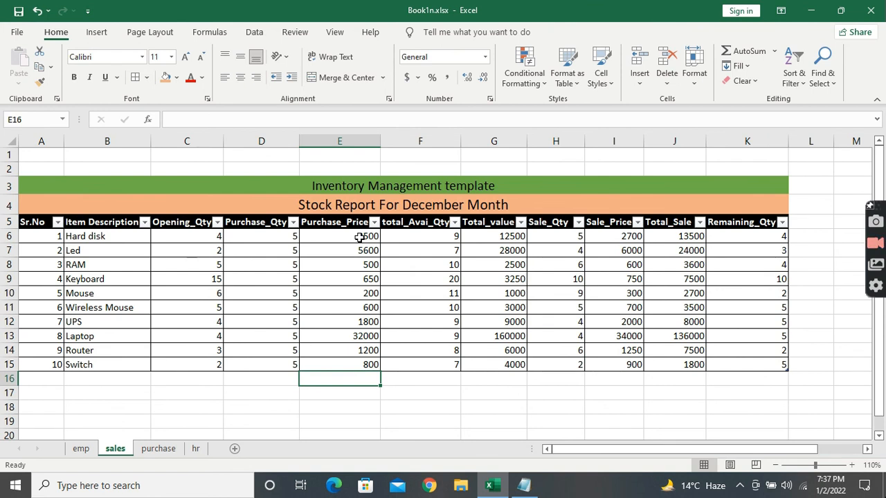
click(744, 51)
click(744, 51)
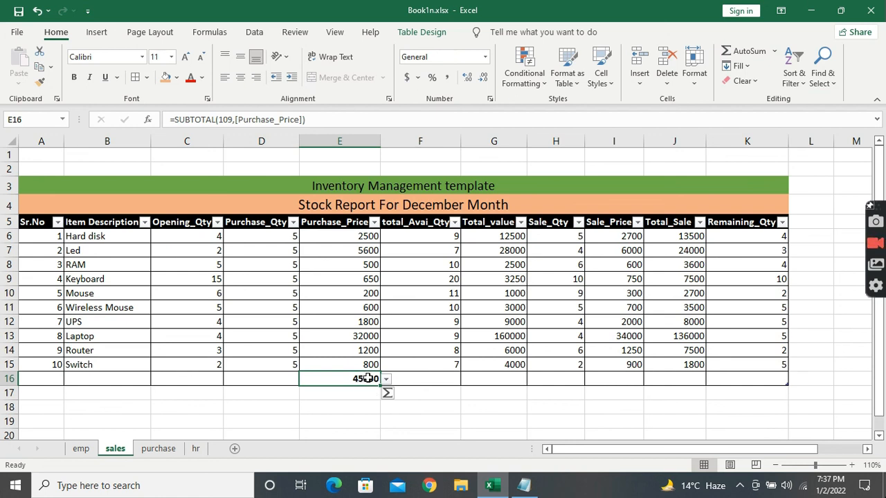
key(ctrl+z)
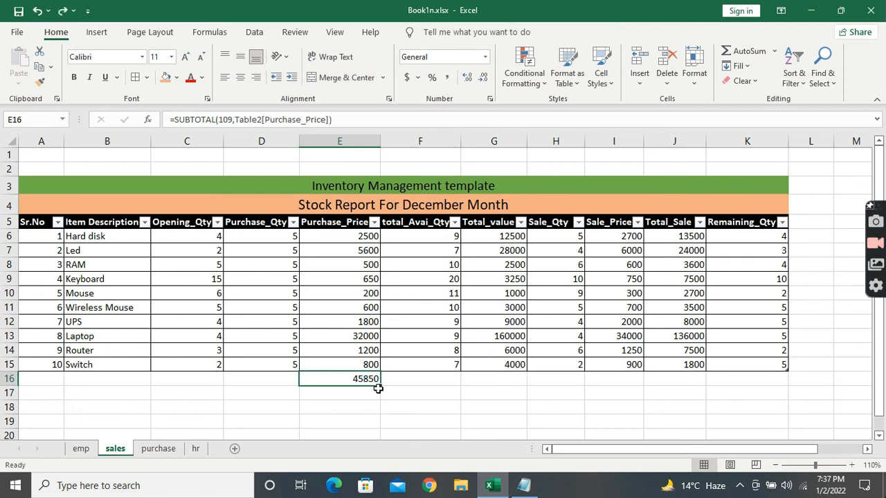
key(Delete)
Add AutoSum totals below the Total_value and Total_Sale columns in G16 and J16.
click(505, 379)
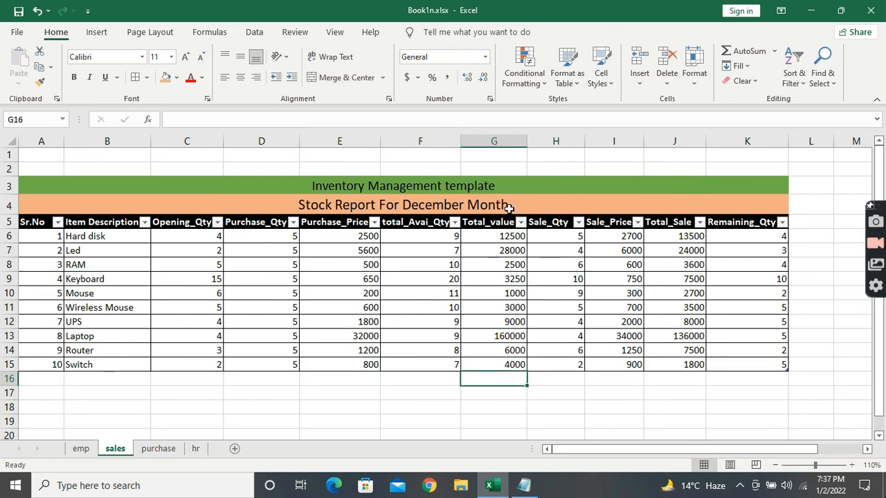
click(741, 52)
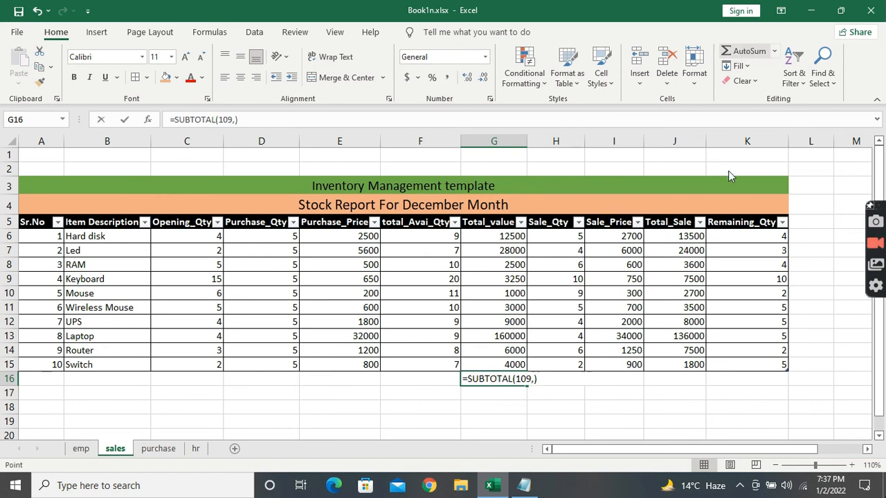
click(742, 52)
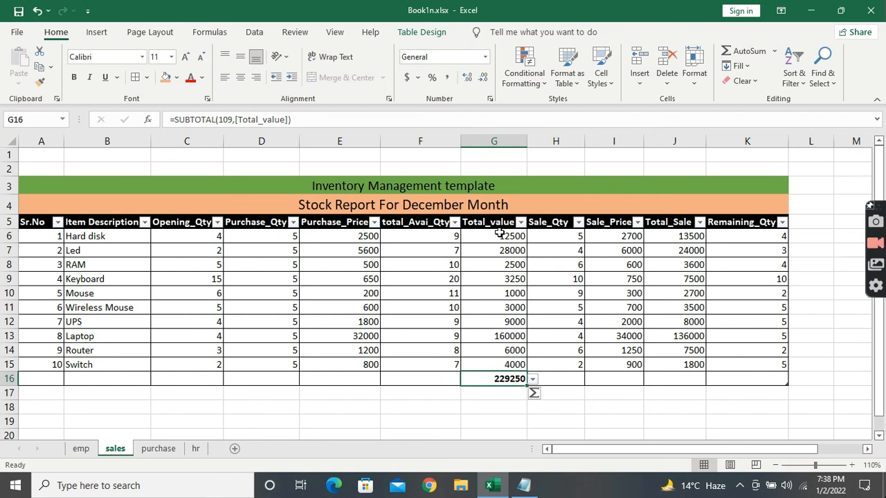
click(673, 378)
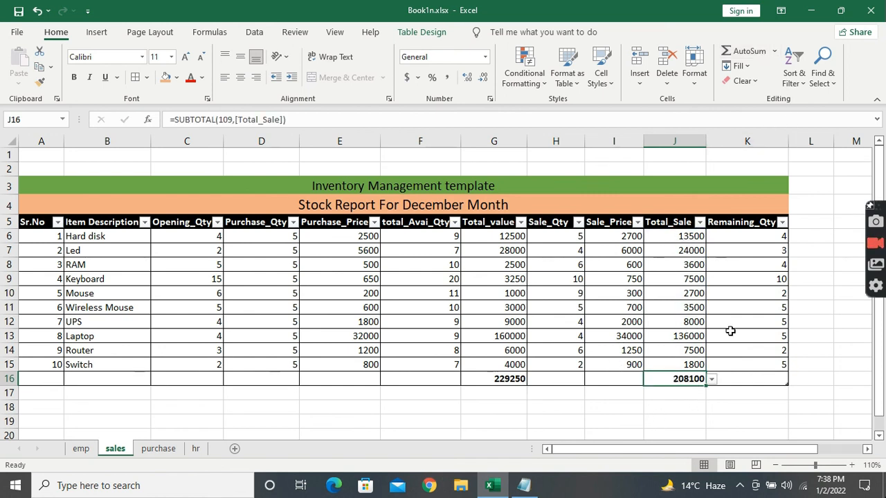
Add an AutoSum total of the Remaining_Qty column in K16.
click(85, 236)
click(755, 236)
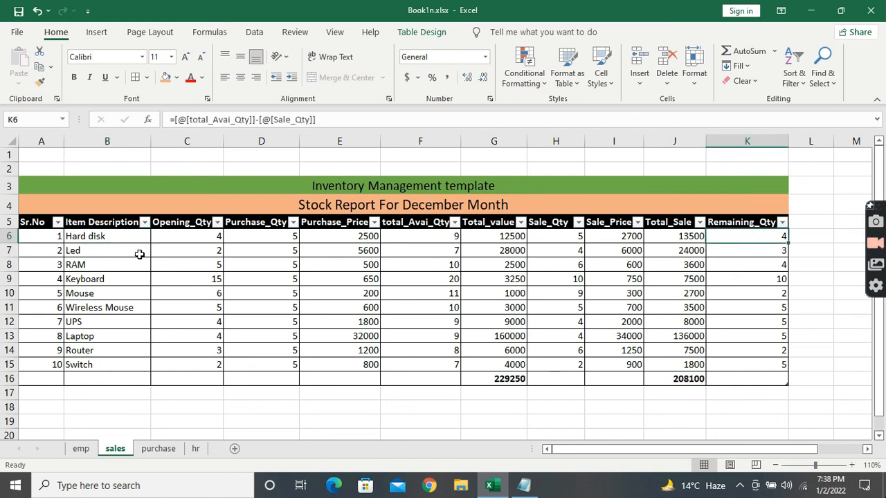
click(101, 251)
click(774, 255)
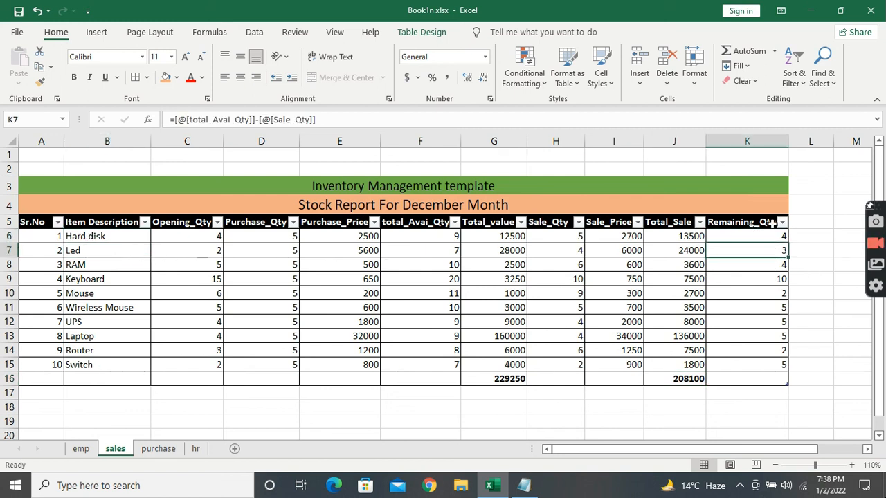
click(771, 378)
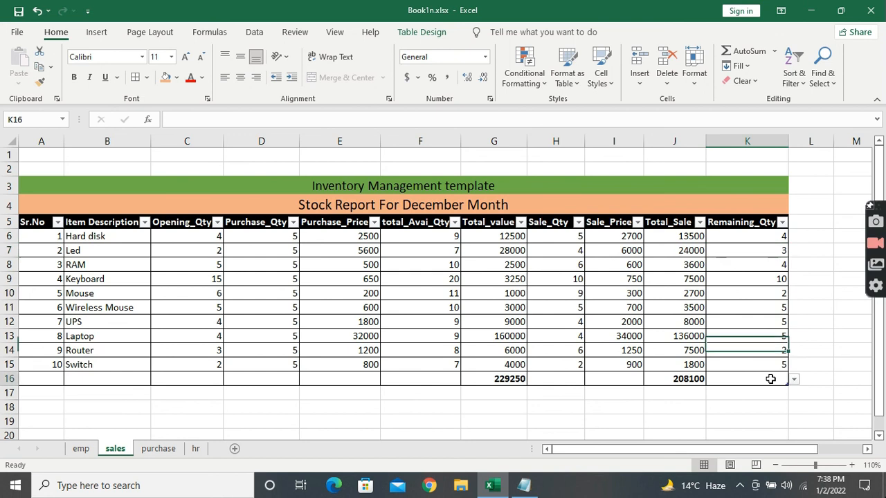
double_click(757, 58)
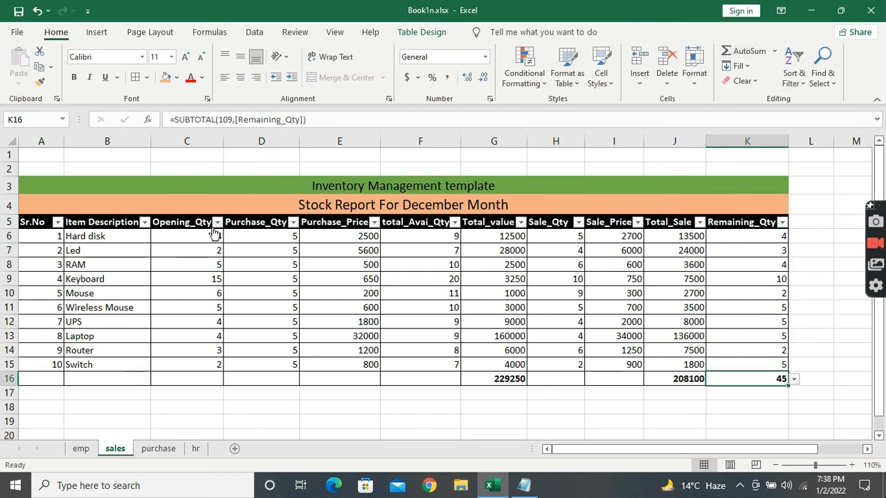
Add AutoSum totals for the Opening_Qty, Purchase_Qty and total_Avai_Qty columns in C16, D16 and F16.
click(176, 378)
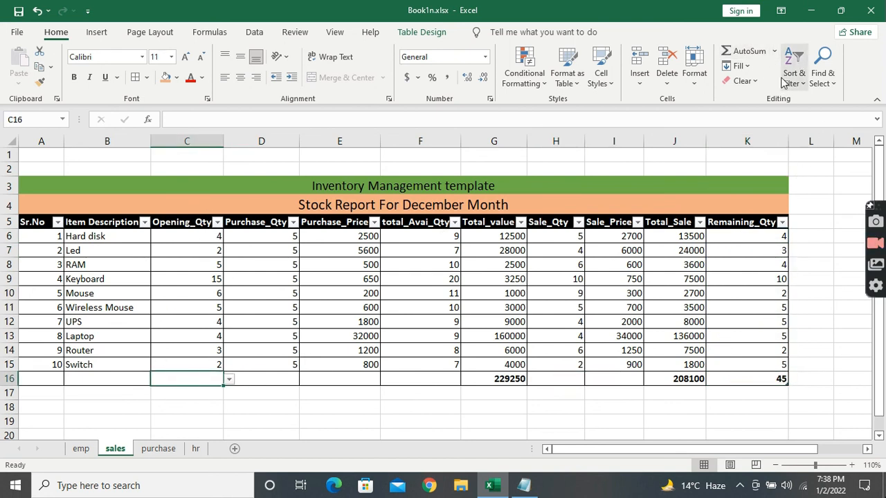
click(753, 58)
click(753, 58)
click(268, 380)
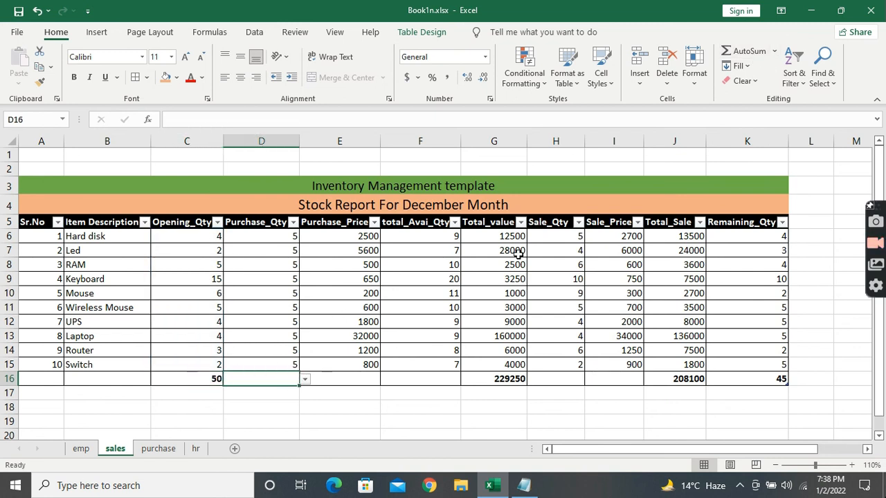
double_click(751, 52)
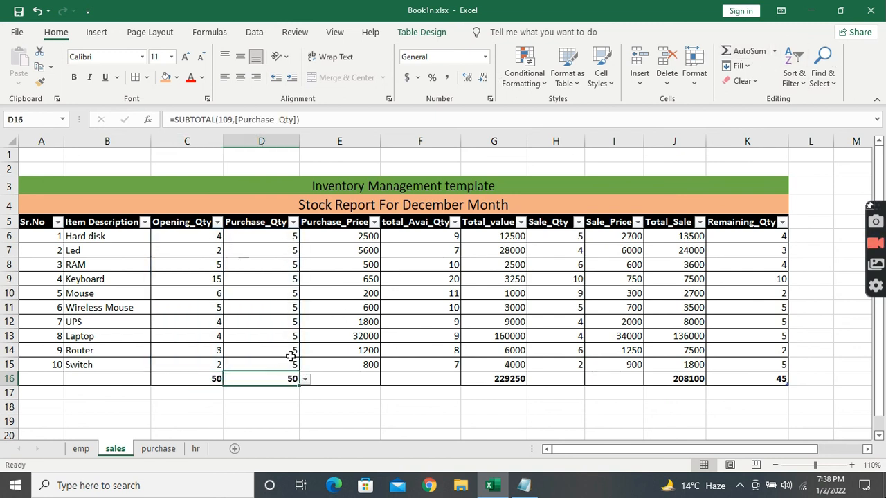
click(429, 379)
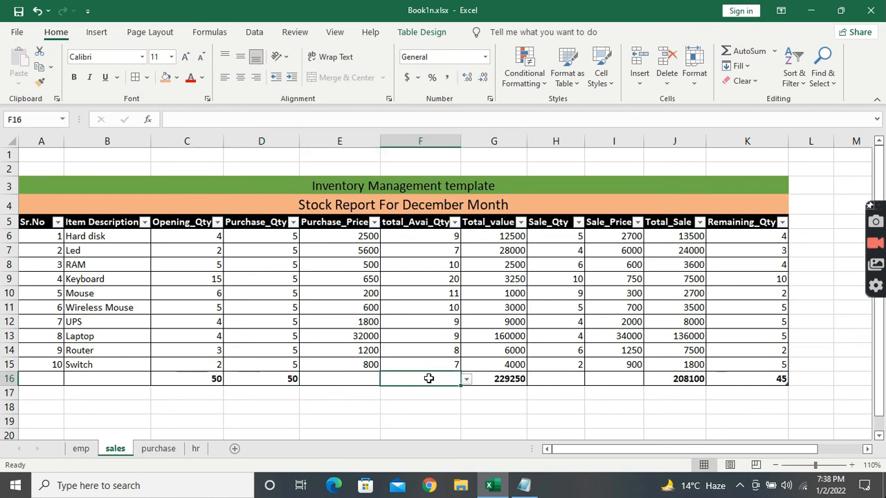
double_click(752, 52)
click(564, 409)
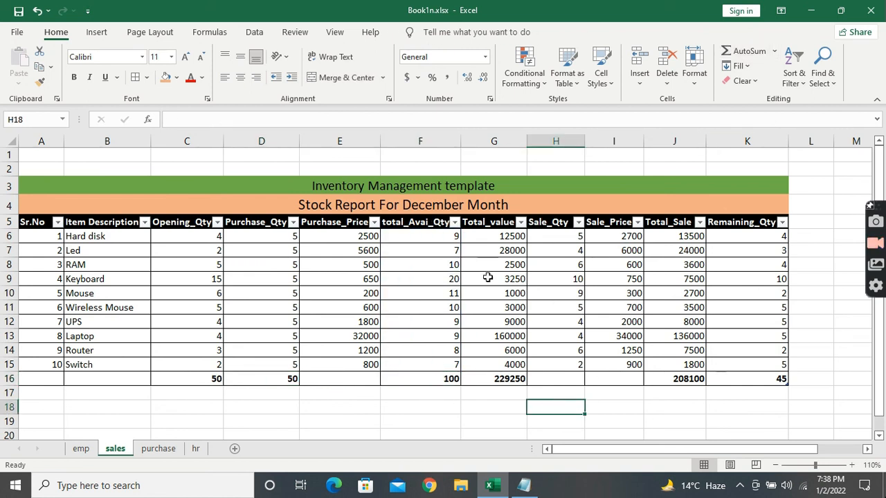